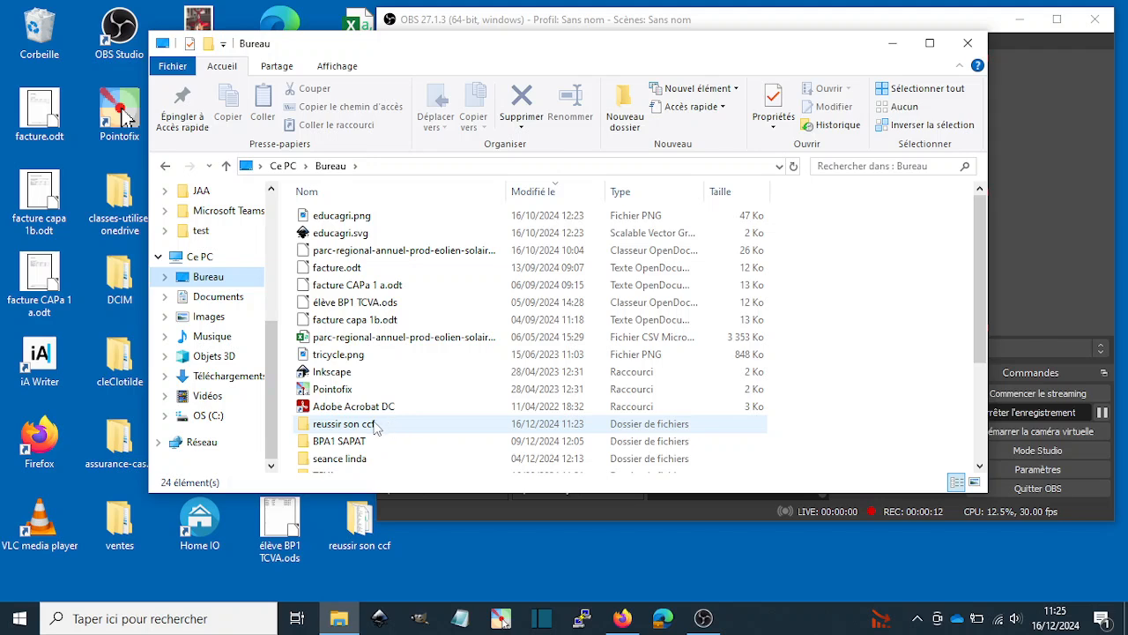
# - Open carte.csv from the "reussir son ccf" desktop folder in LibreOffice, importing it as UTF-8 text with comma separators
pyautogui.scroll(-3, 375, 426)
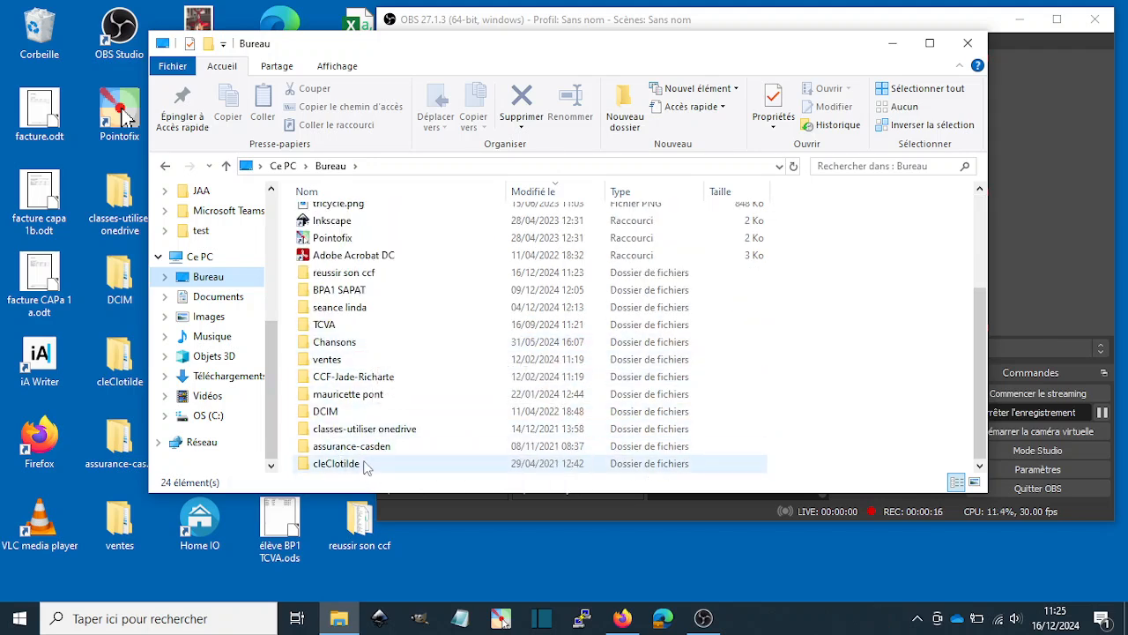
pyautogui.doubleClick(364, 278)
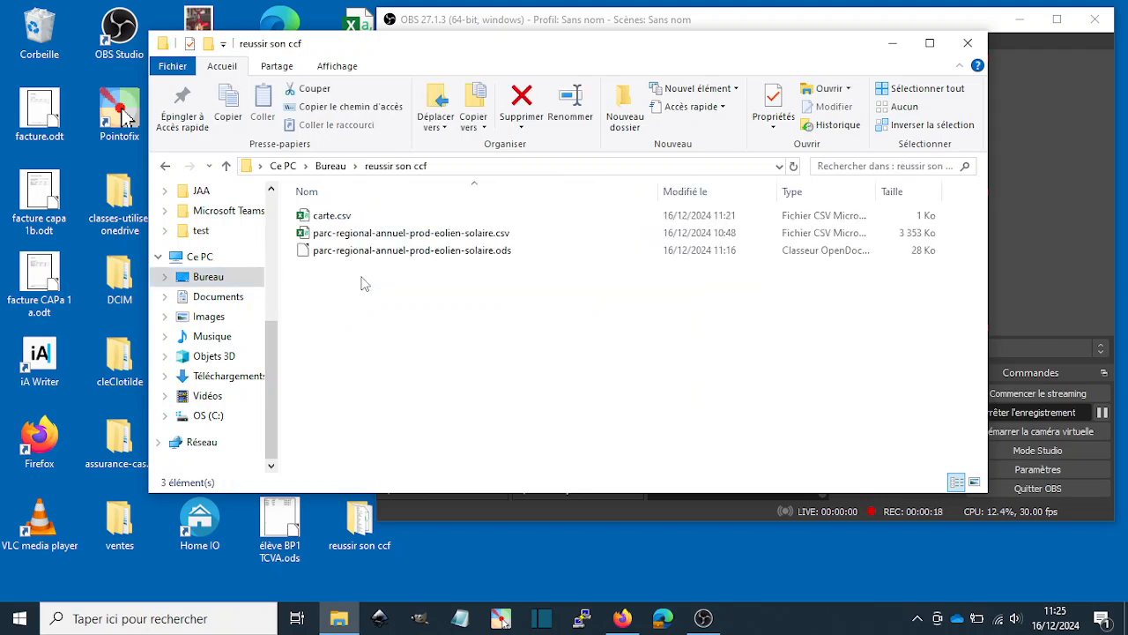
pyautogui.click(333, 217)
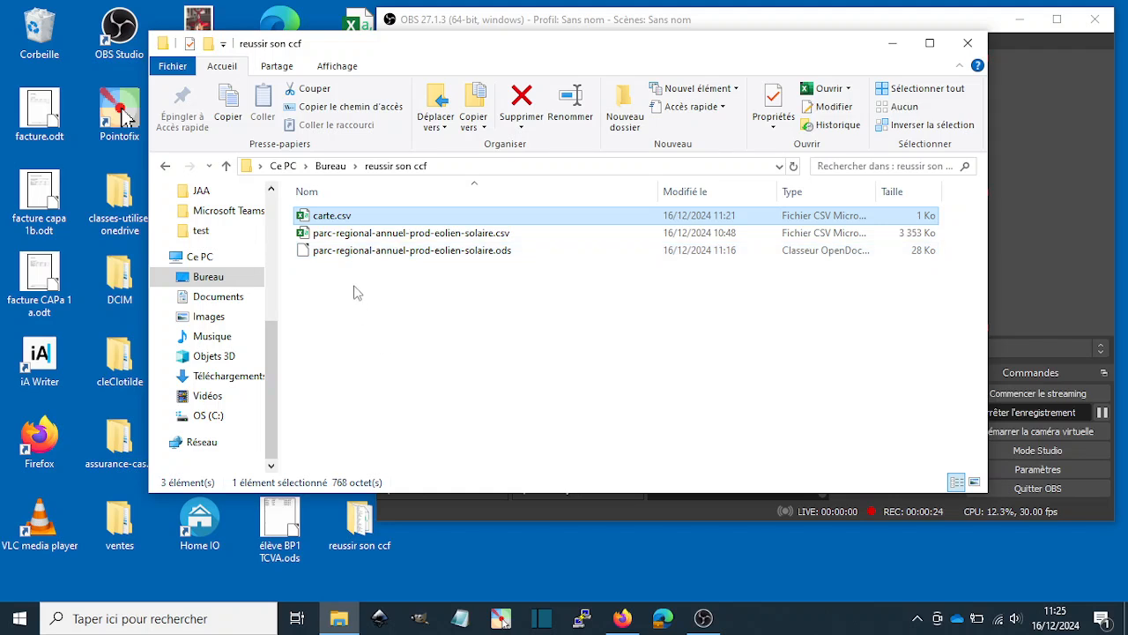
pyautogui.rightClick(324, 216)
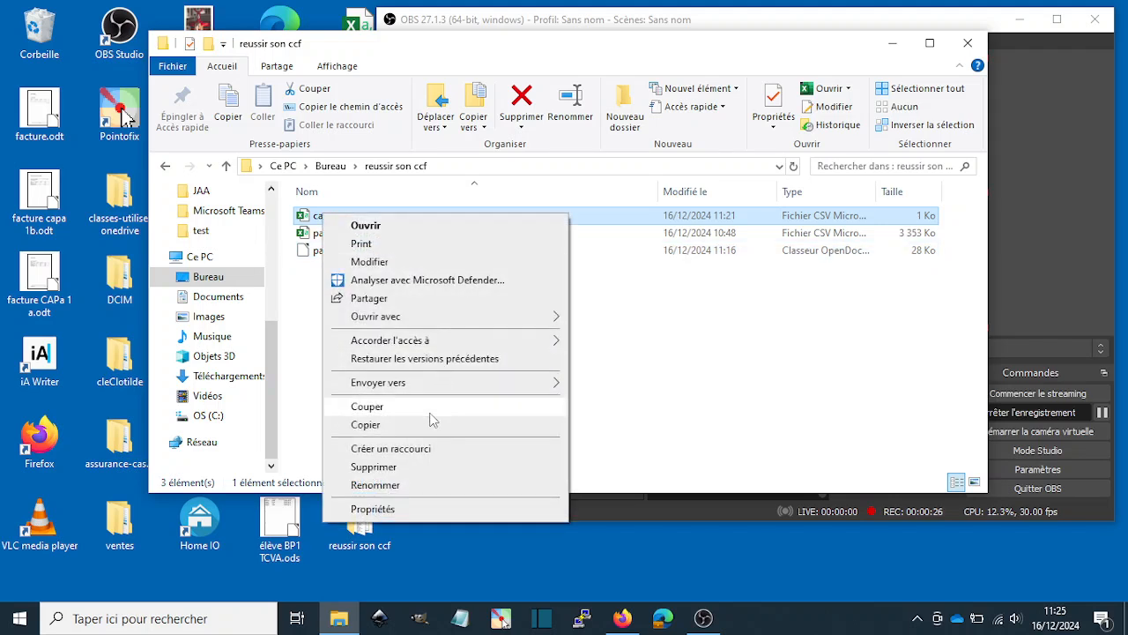
pyautogui.moveTo(440, 322)
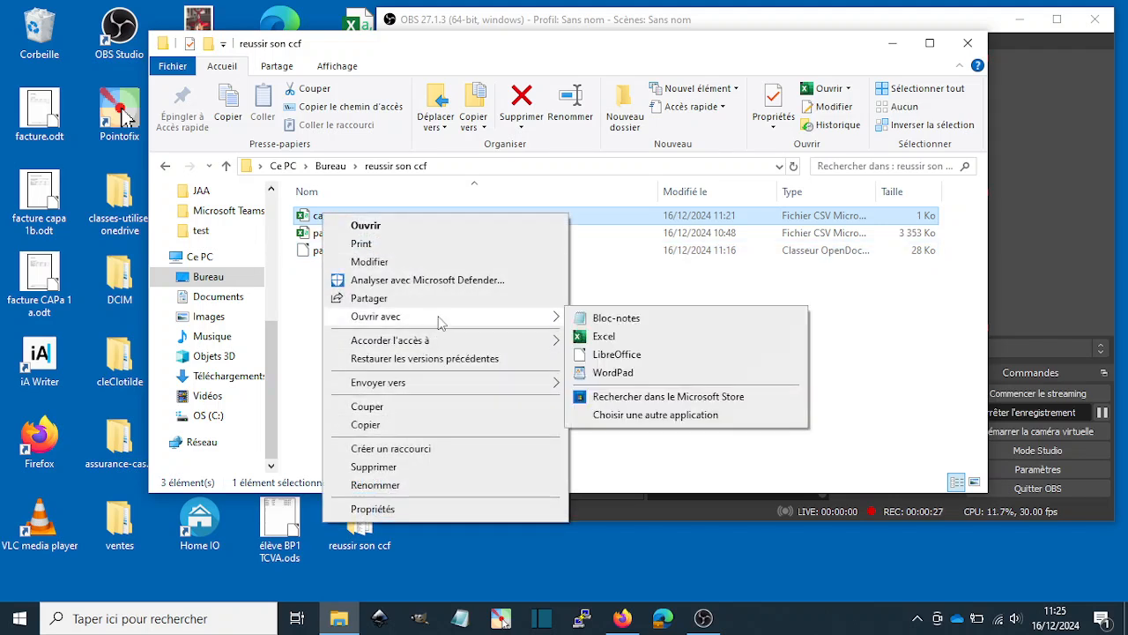
pyautogui.click(617, 354)
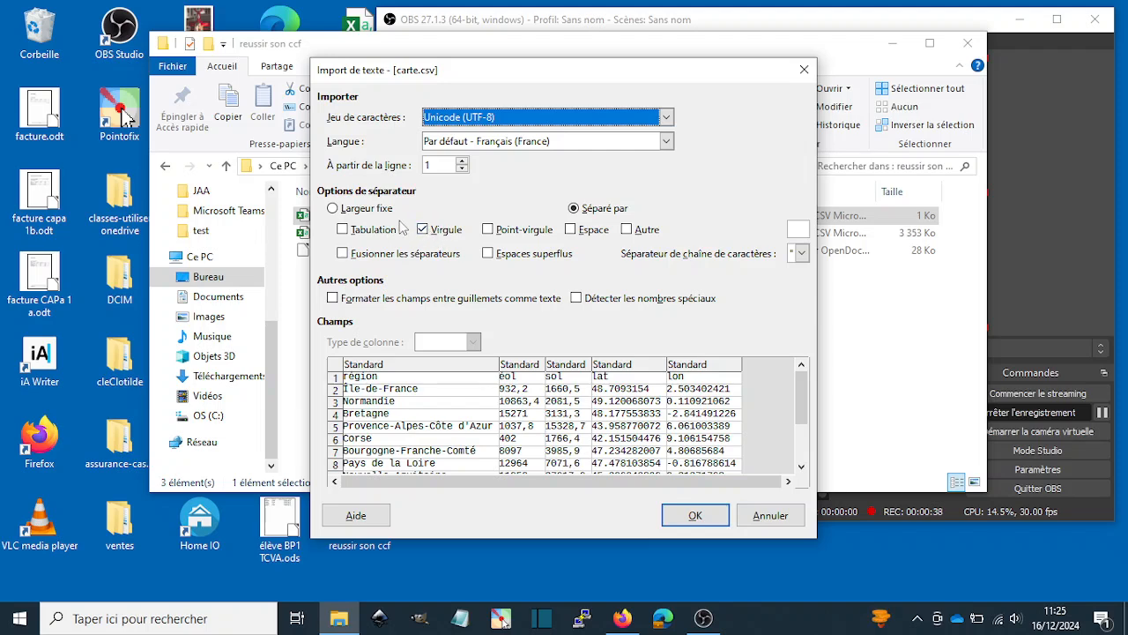
pyautogui.click(693, 518)
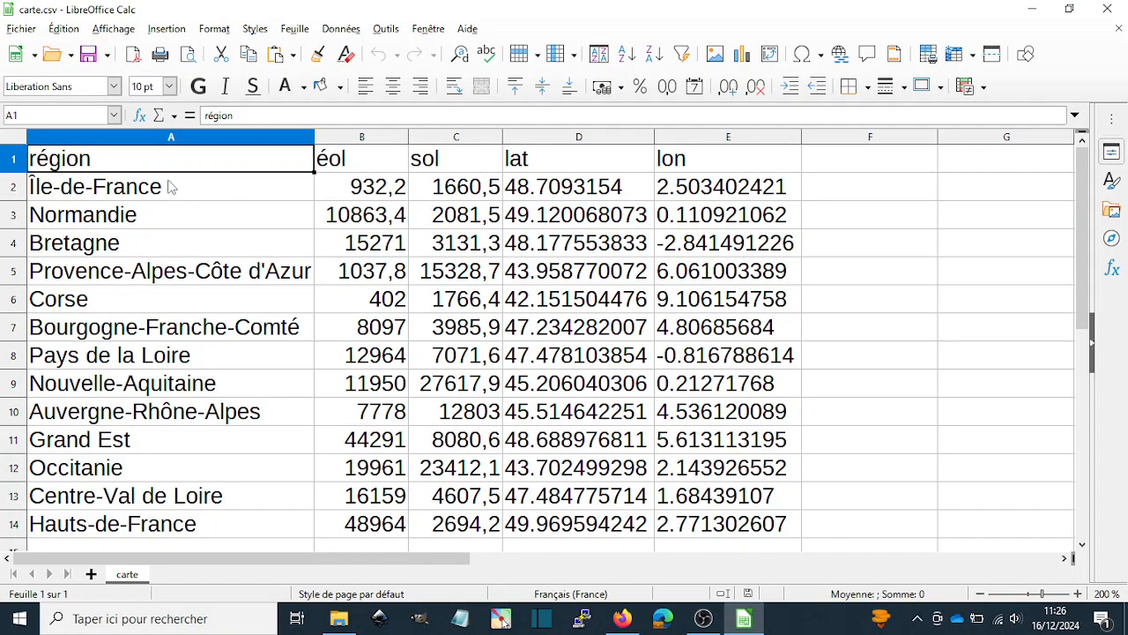
# - Examine the région, éol, sol, lat and lon columns and the Île-de-France values, and close the spreadsheet
pyautogui.click(132, 141)
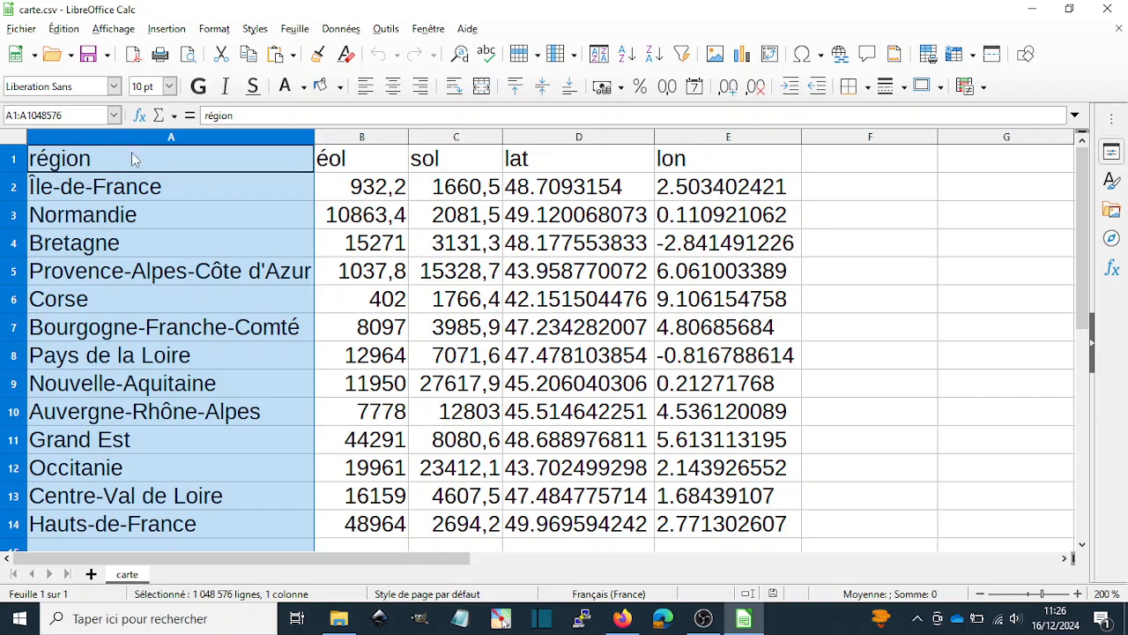
pyautogui.click(361, 138)
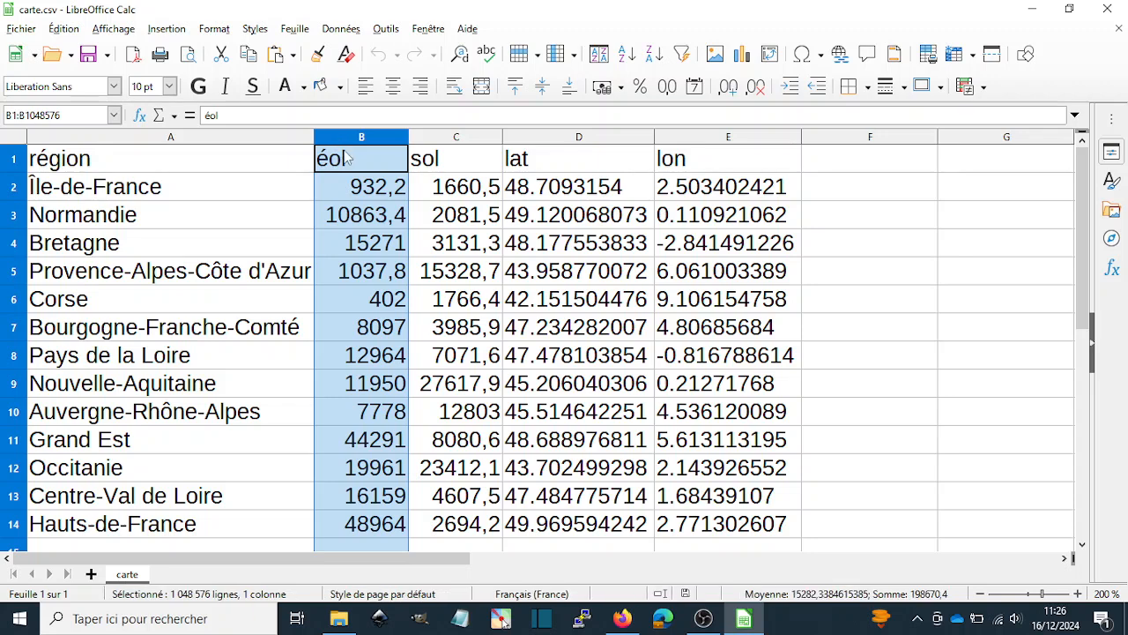
pyautogui.click(448, 141)
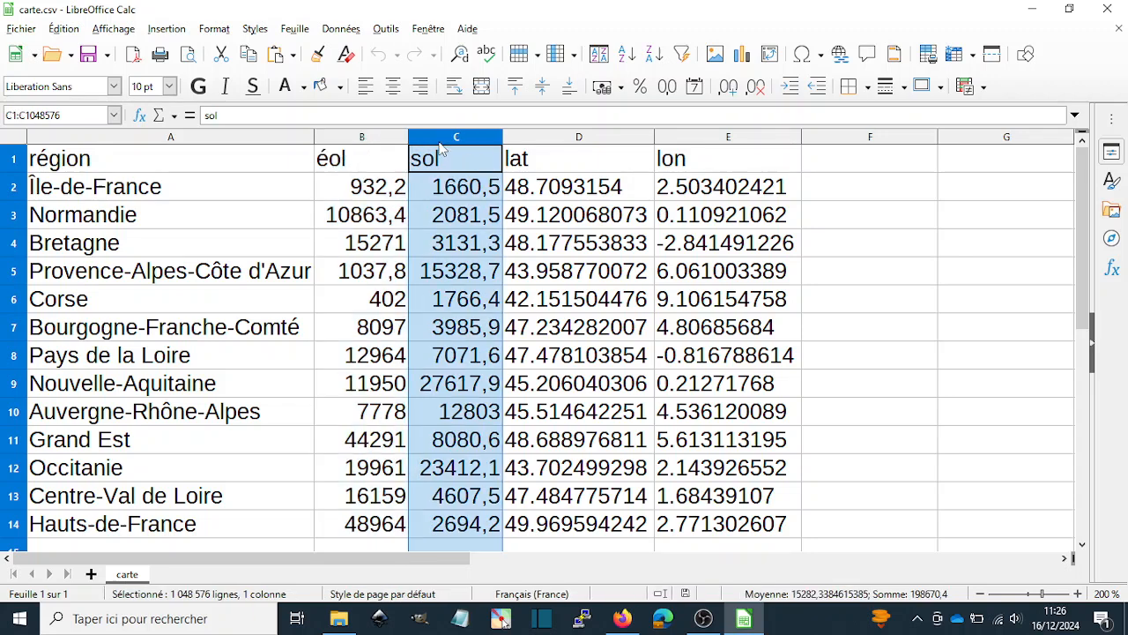
pyautogui.click(559, 141)
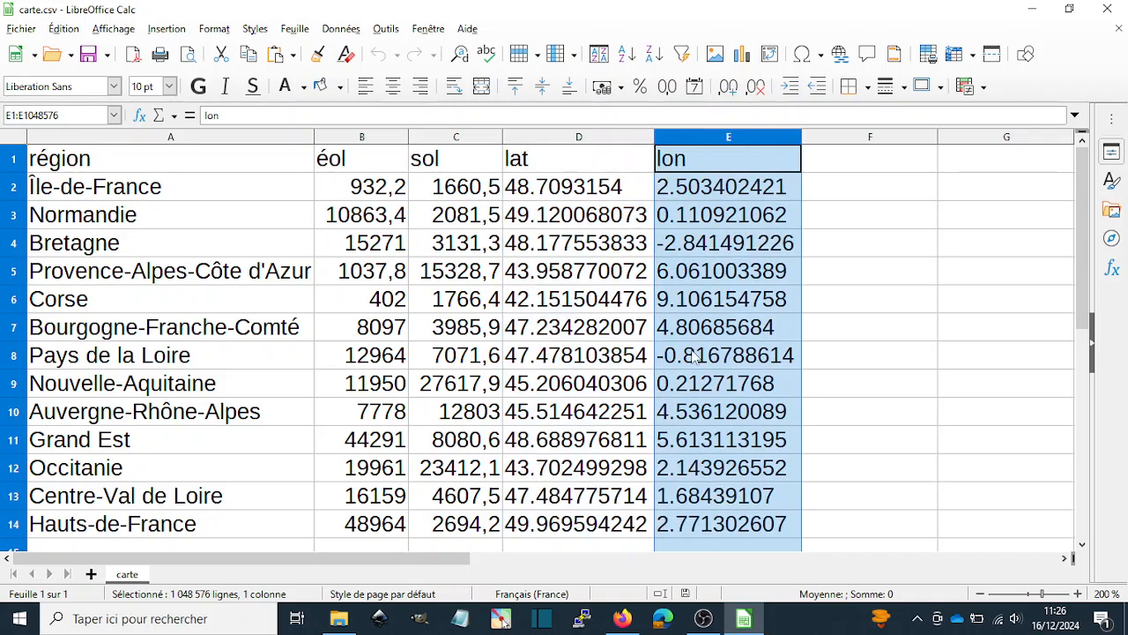
pyautogui.click(700, 141)
pyautogui.click(118, 194)
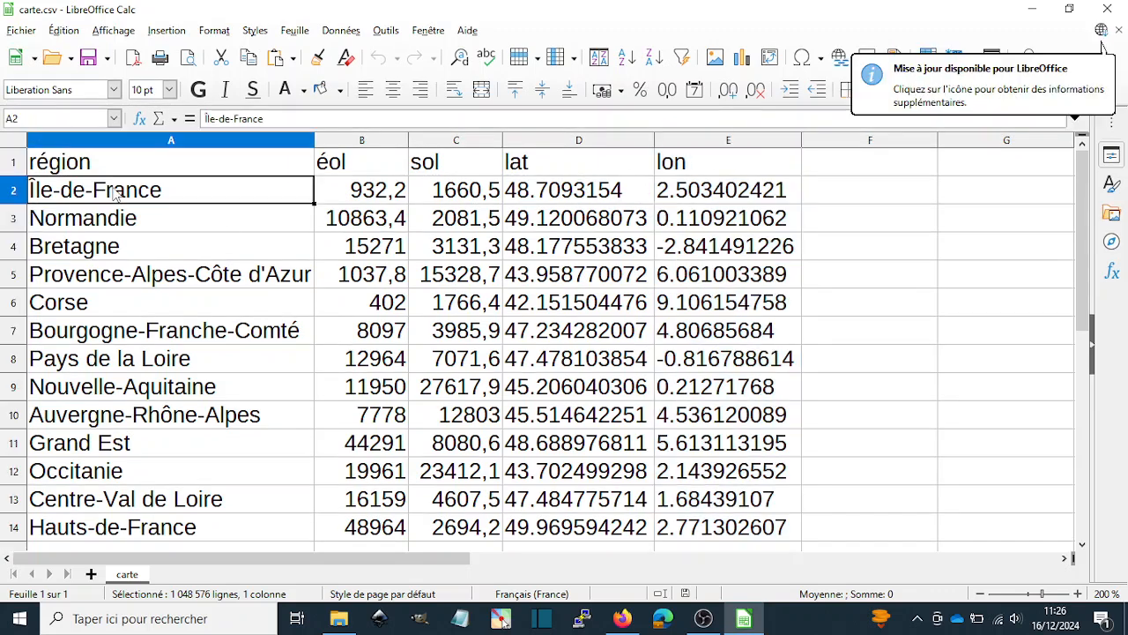
pyautogui.click(374, 202)
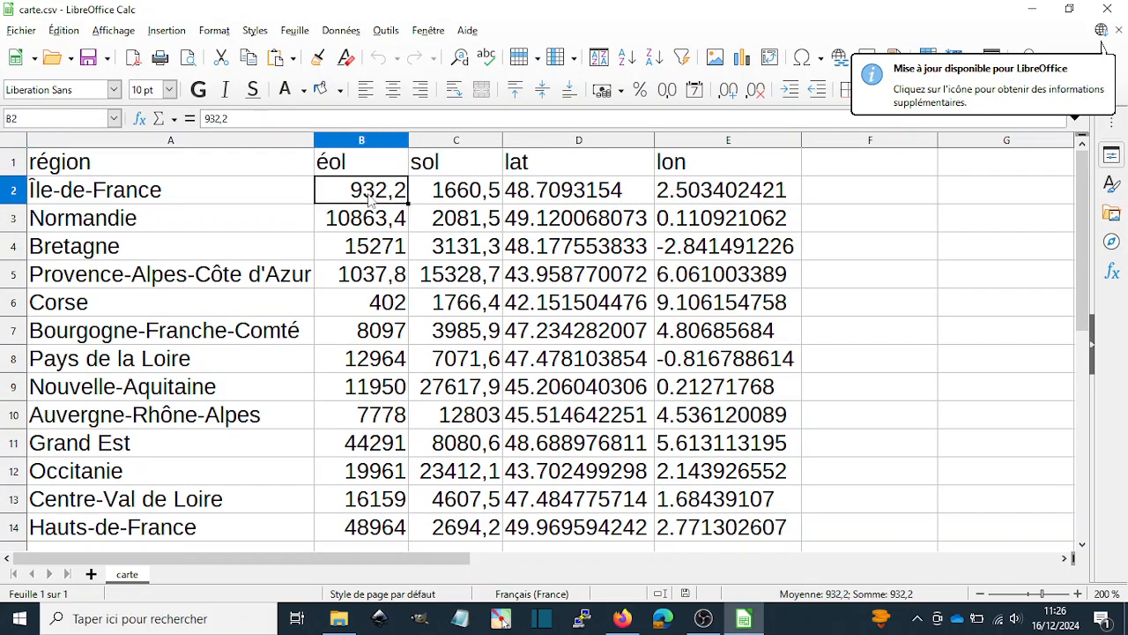
pyautogui.click(452, 200)
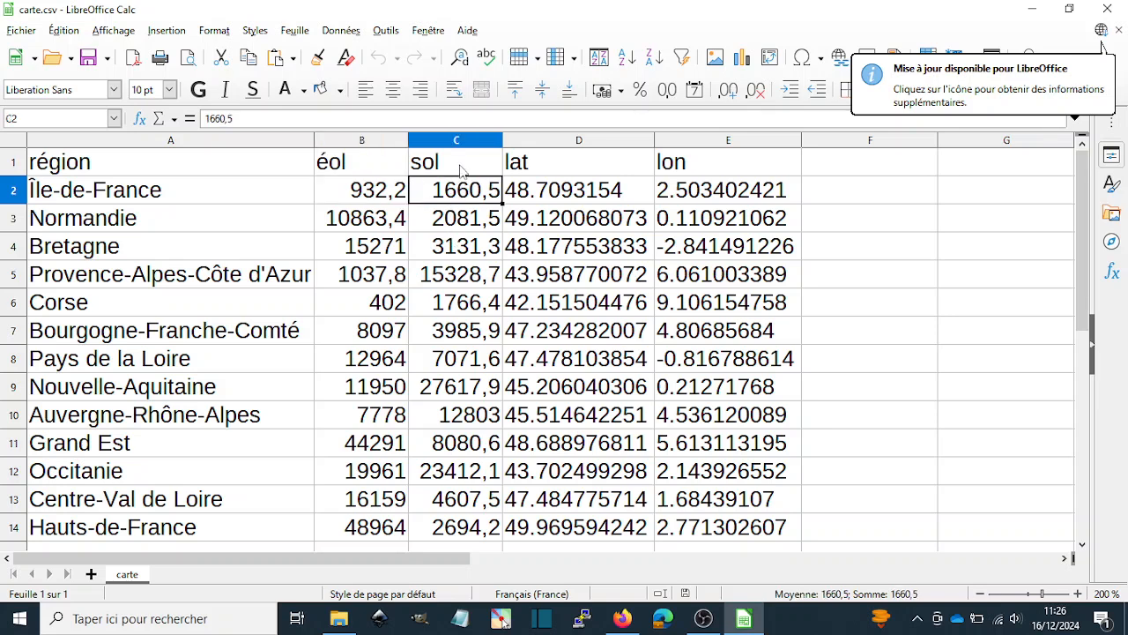
pyautogui.click(356, 196)
pyautogui.click(450, 198)
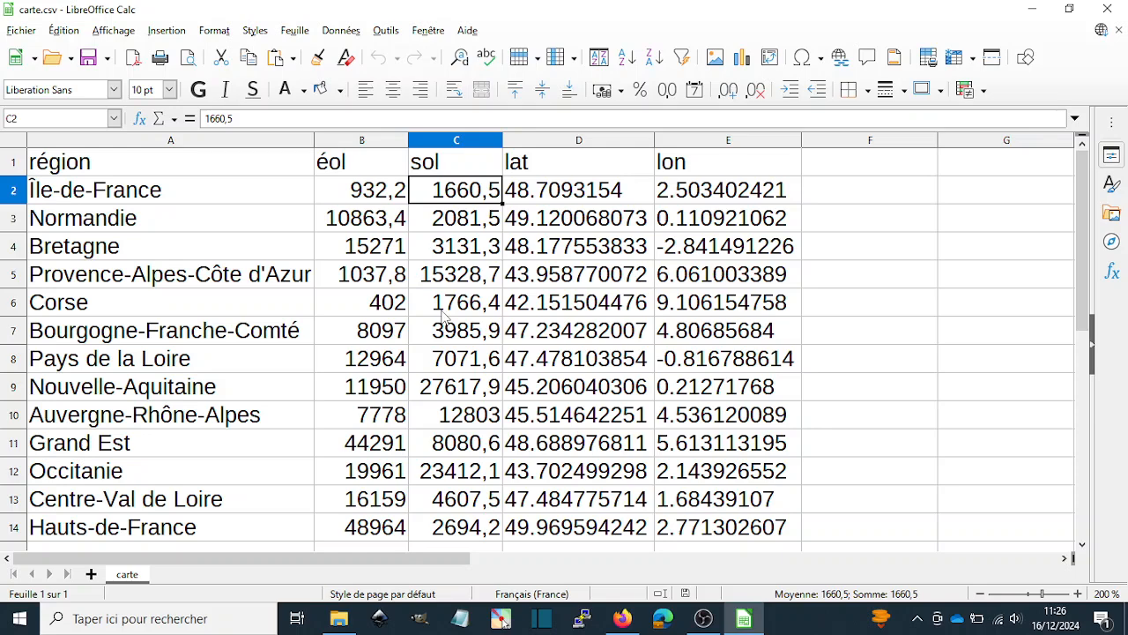
pyautogui.click(1107, 10)
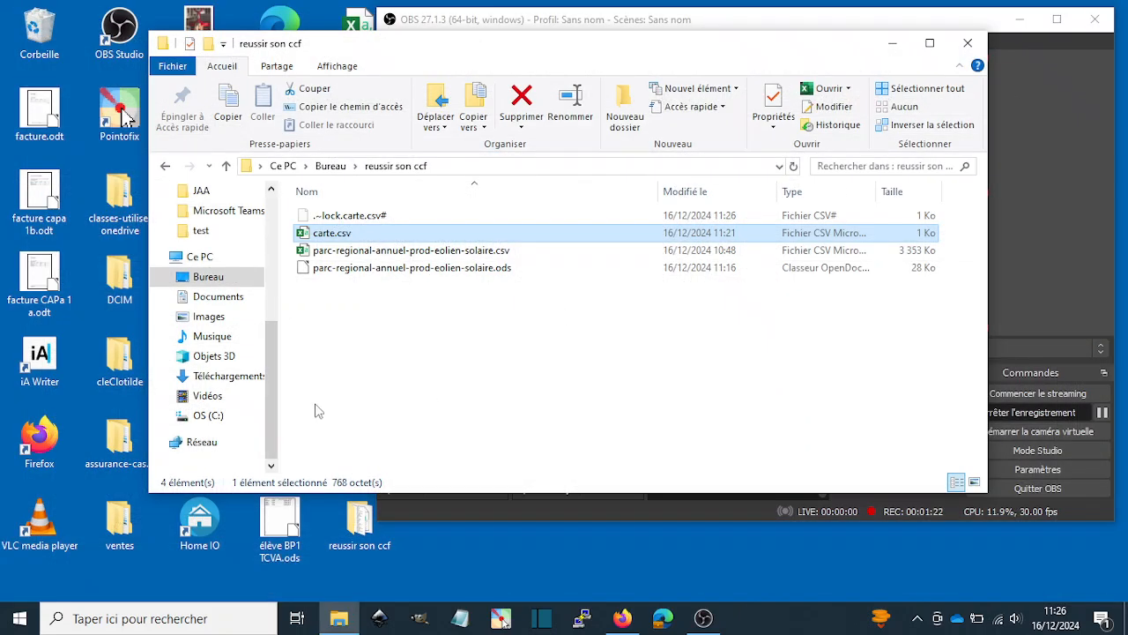
# - Switch to uMap in Firefox and create a new map, leaving the unsaved one
pyautogui.click(623, 620)
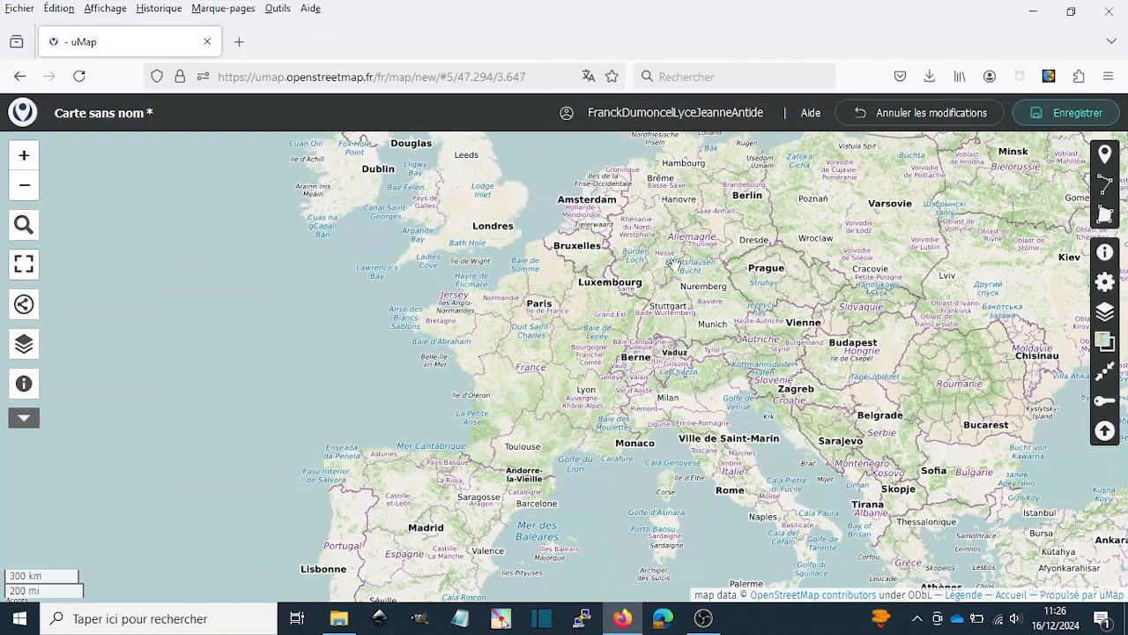
pyautogui.moveTo(675, 262); pyautogui.dragTo(592, 277)
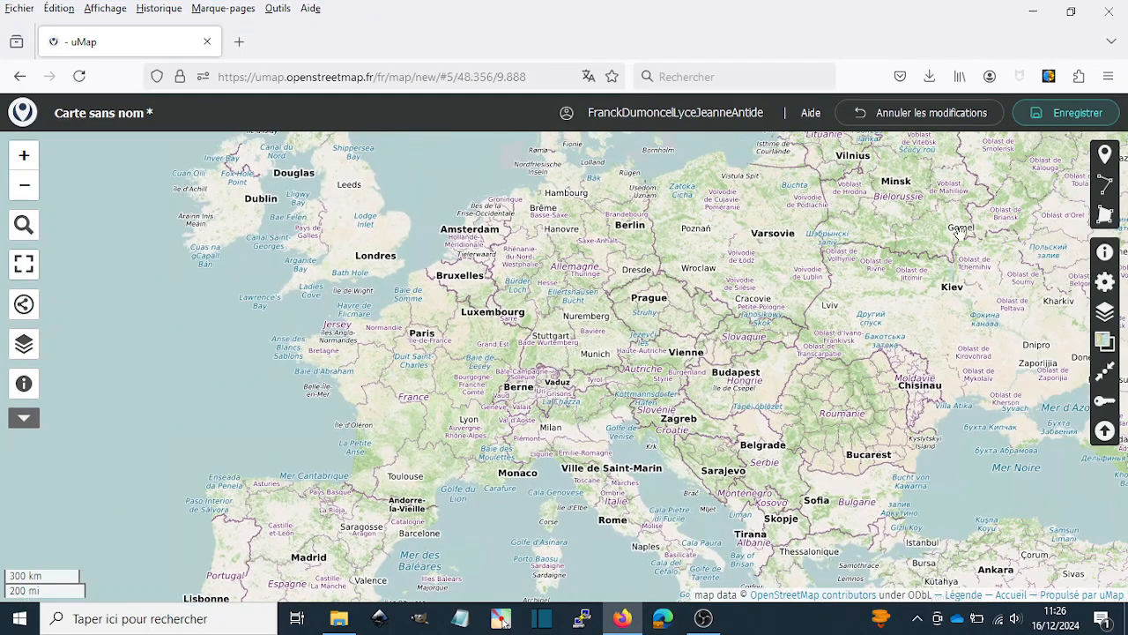
pyautogui.moveTo(630, 119)
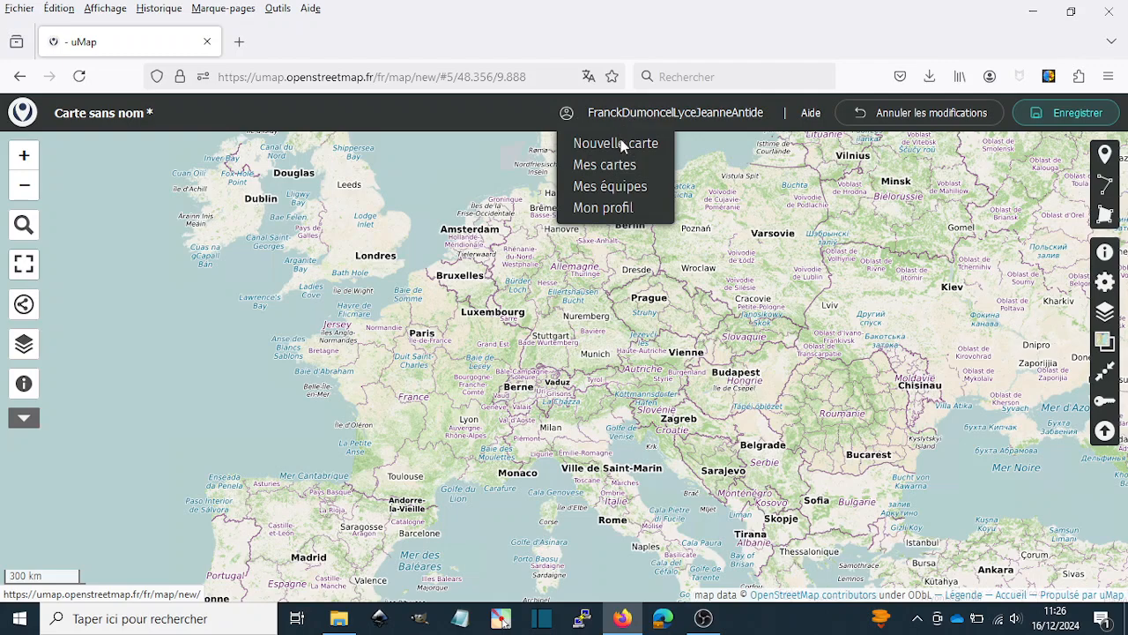
pyautogui.click(621, 144)
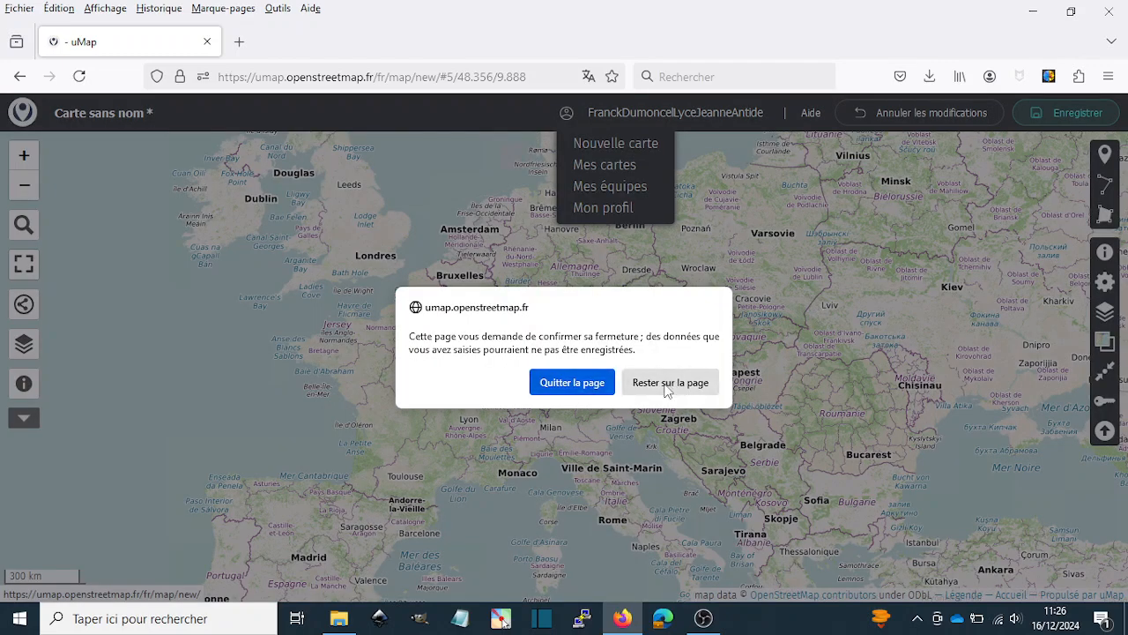
pyautogui.click(593, 384)
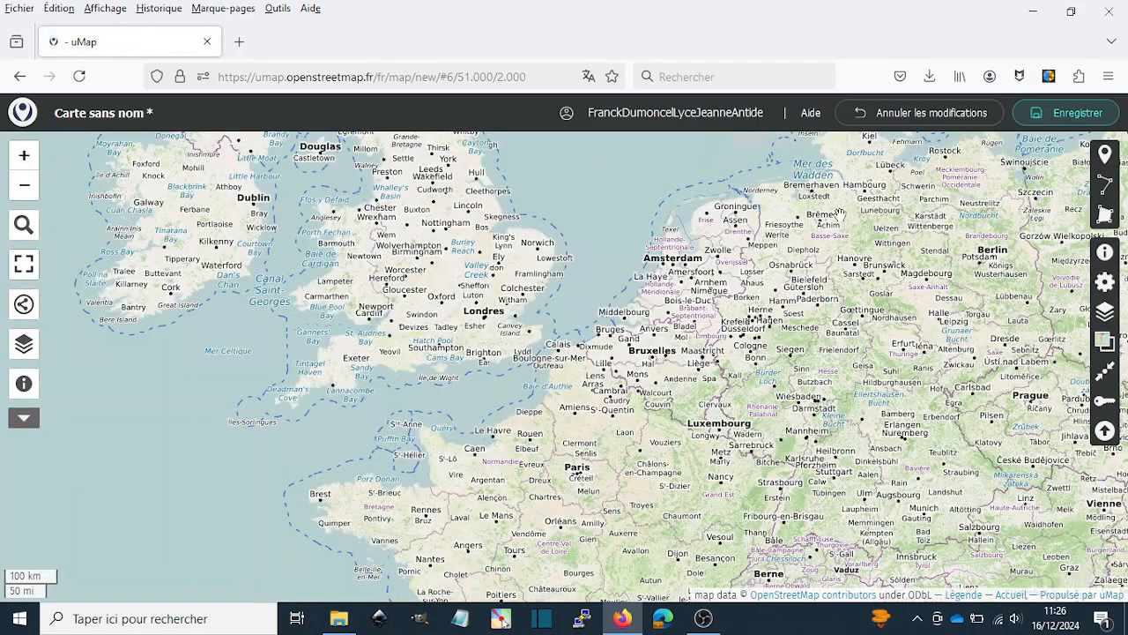
# - Choose carte.csv from the "reussir son ccf" desktop folder as the data file for the map import
pyautogui.moveTo(617, 400); pyautogui.dragTo(631, 293)
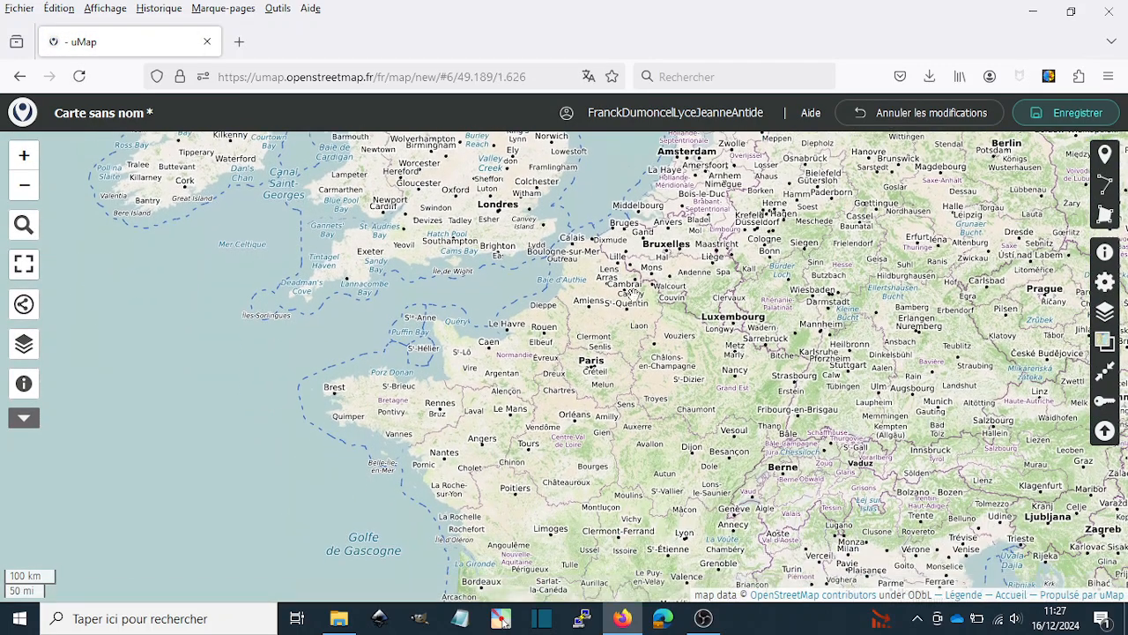
pyautogui.moveTo(635, 361); pyautogui.dragTo(616, 287)
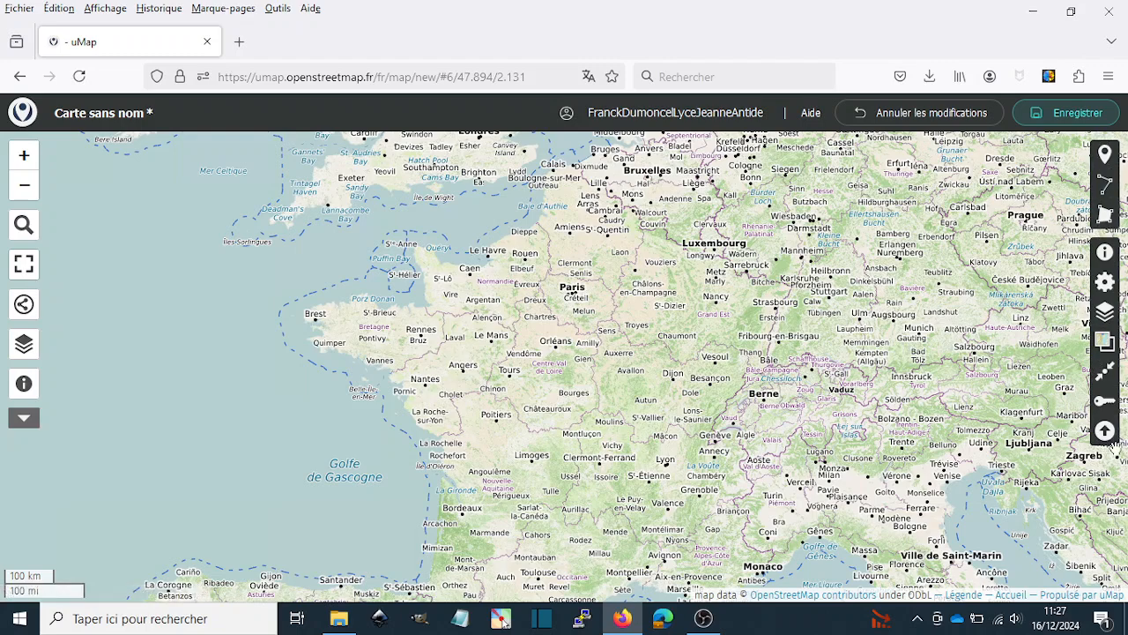
pyautogui.click(1105, 431)
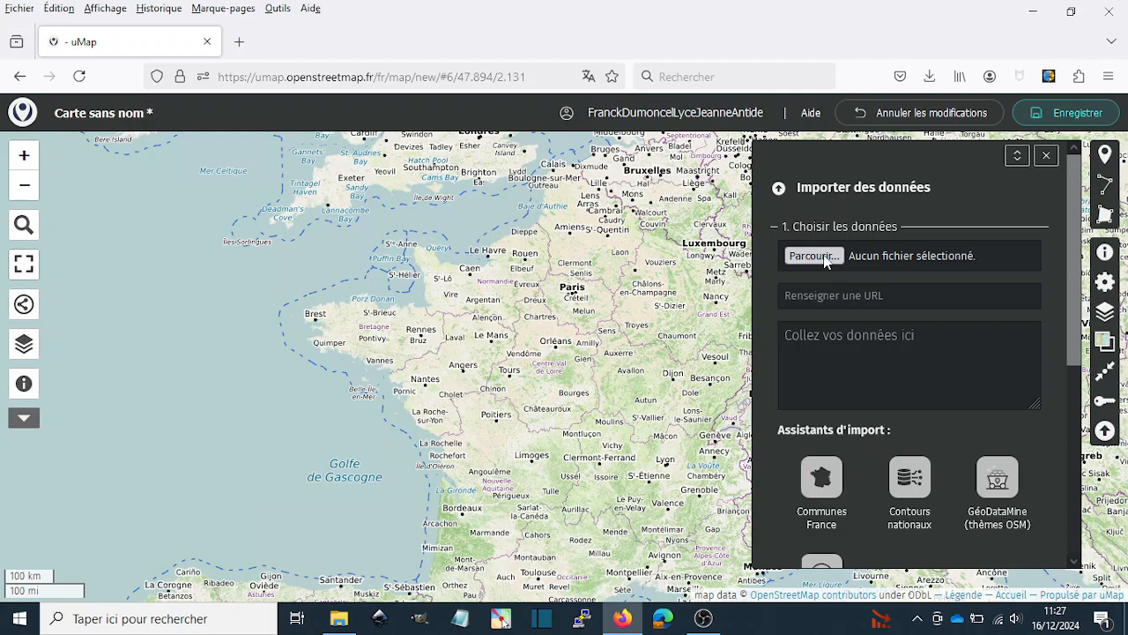
pyautogui.click(814, 255)
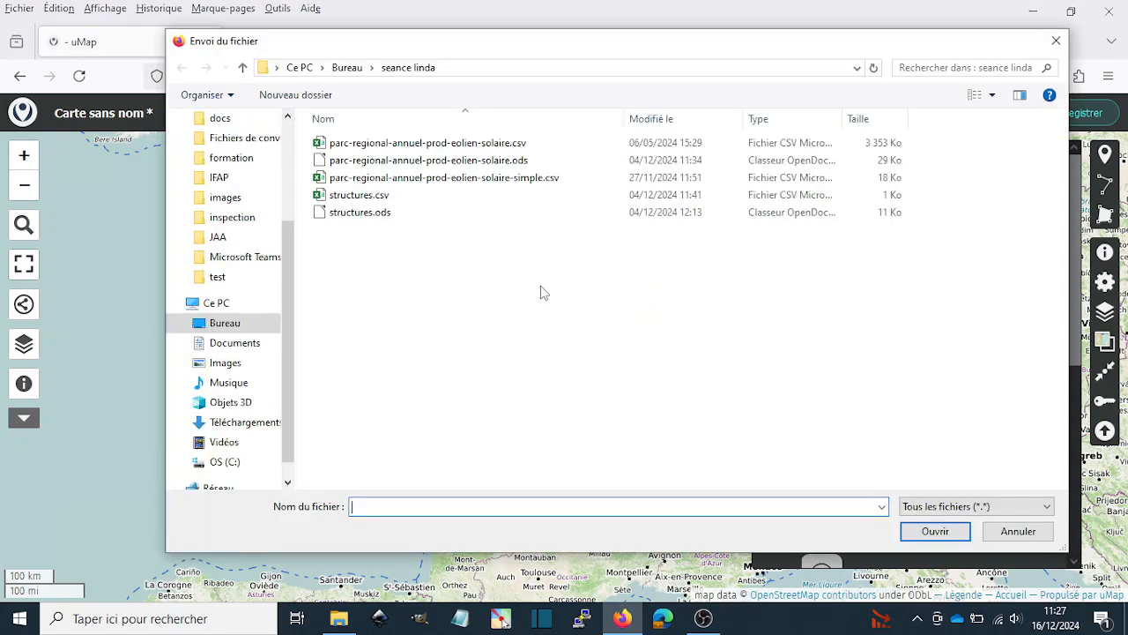
pyautogui.click(349, 68)
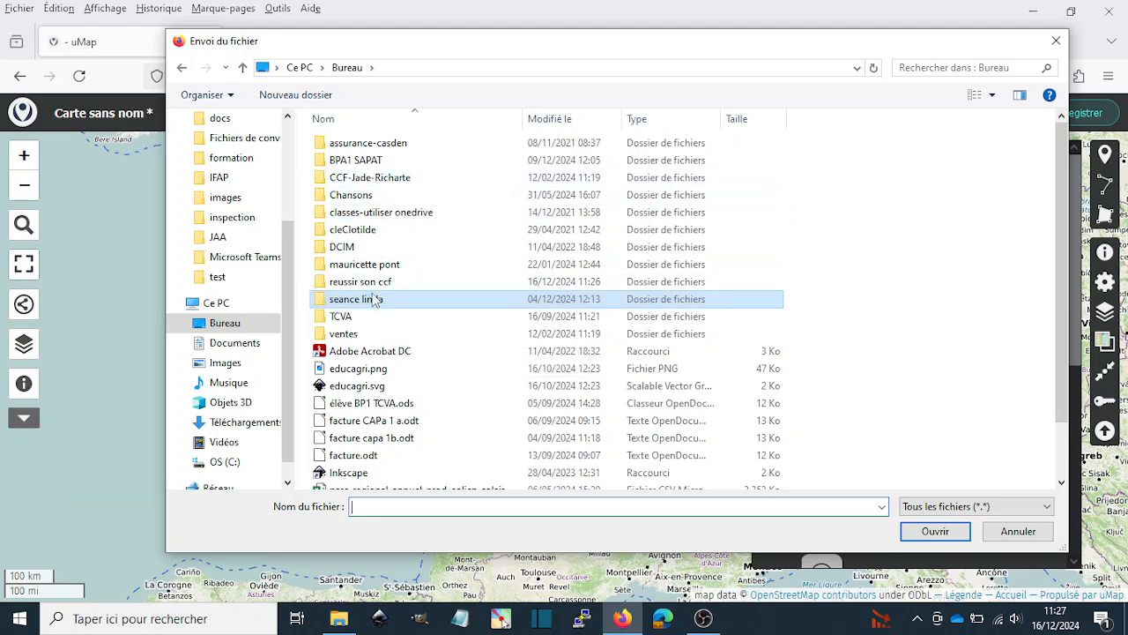
pyautogui.doubleClick(370, 284)
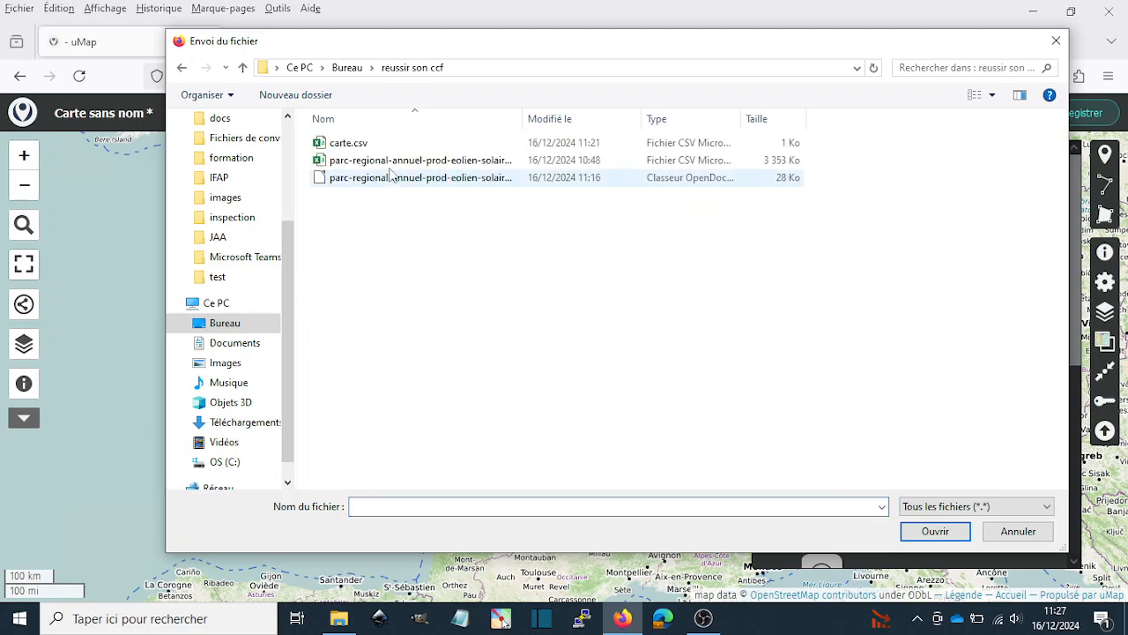
pyautogui.click(353, 146)
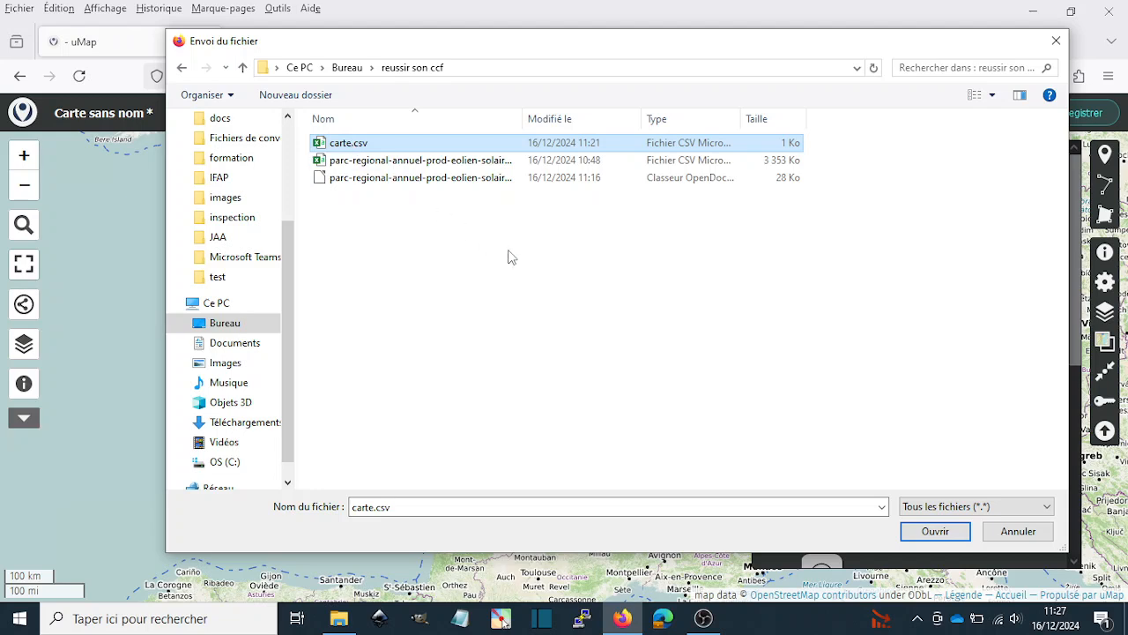
pyautogui.click(935, 532)
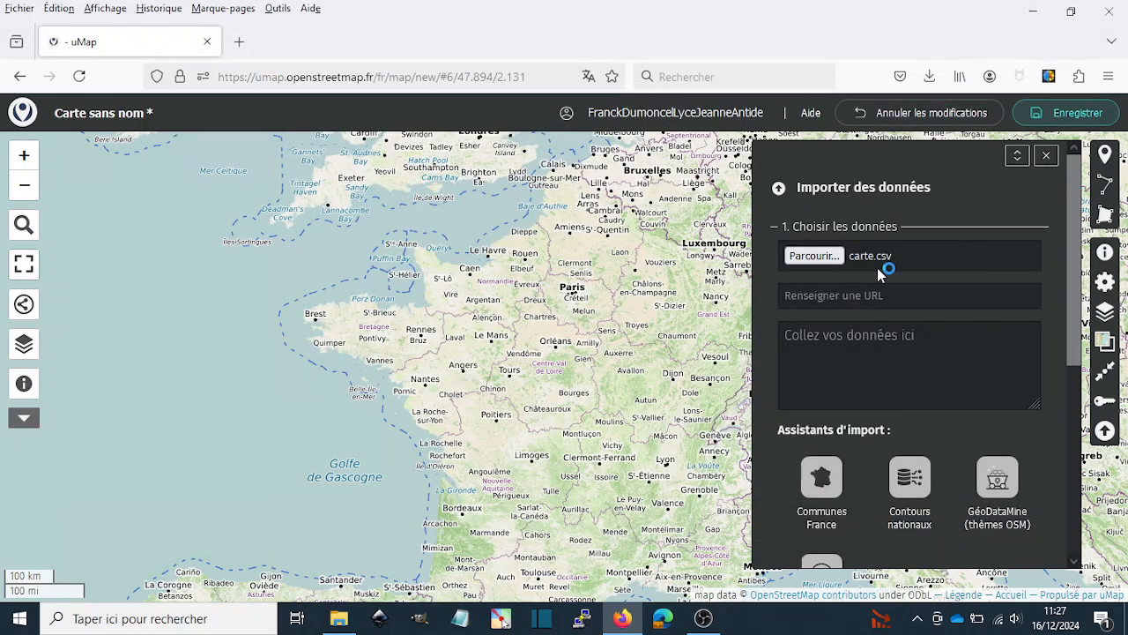
# - Import the chosen CSV data into a new layer and save the map
pyautogui.scroll(-4, 878, 274)
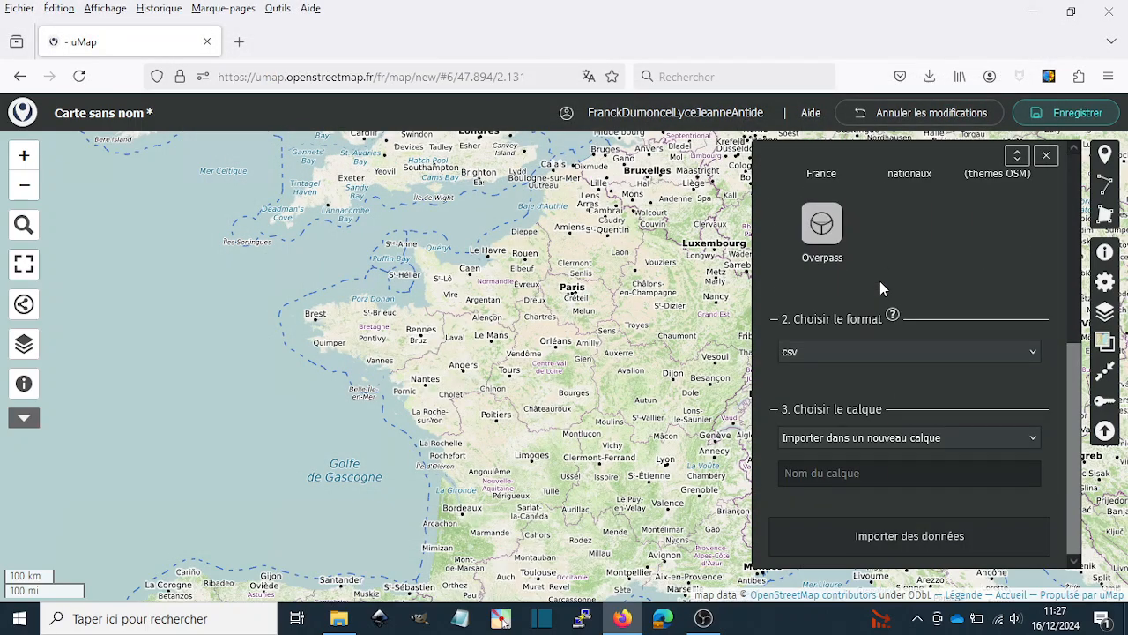
pyautogui.click(913, 540)
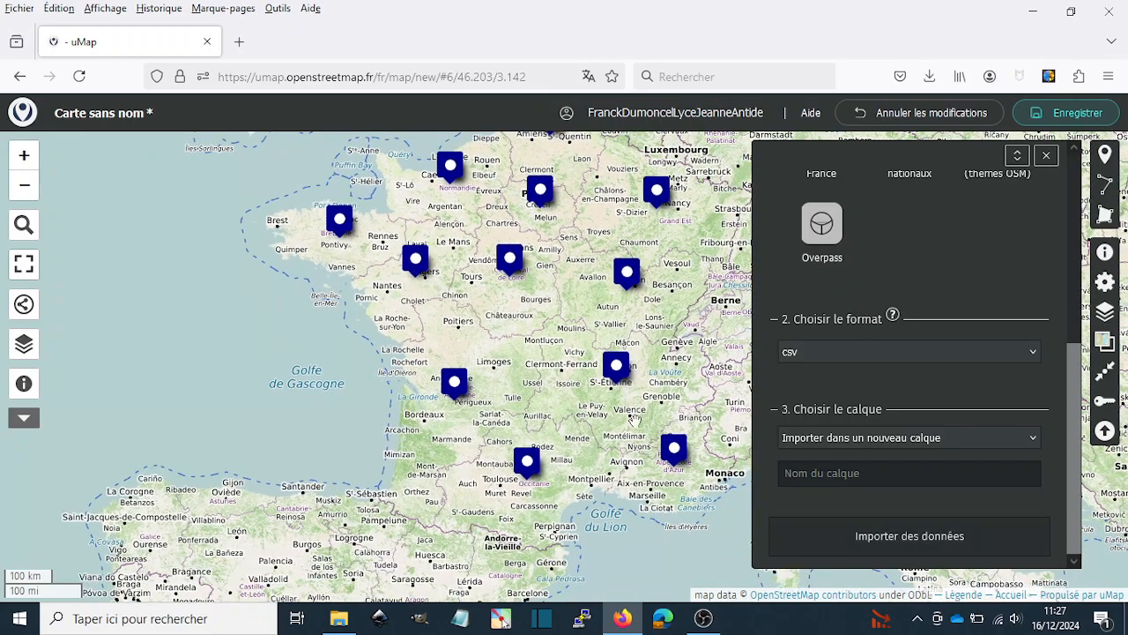
pyautogui.click(1046, 157)
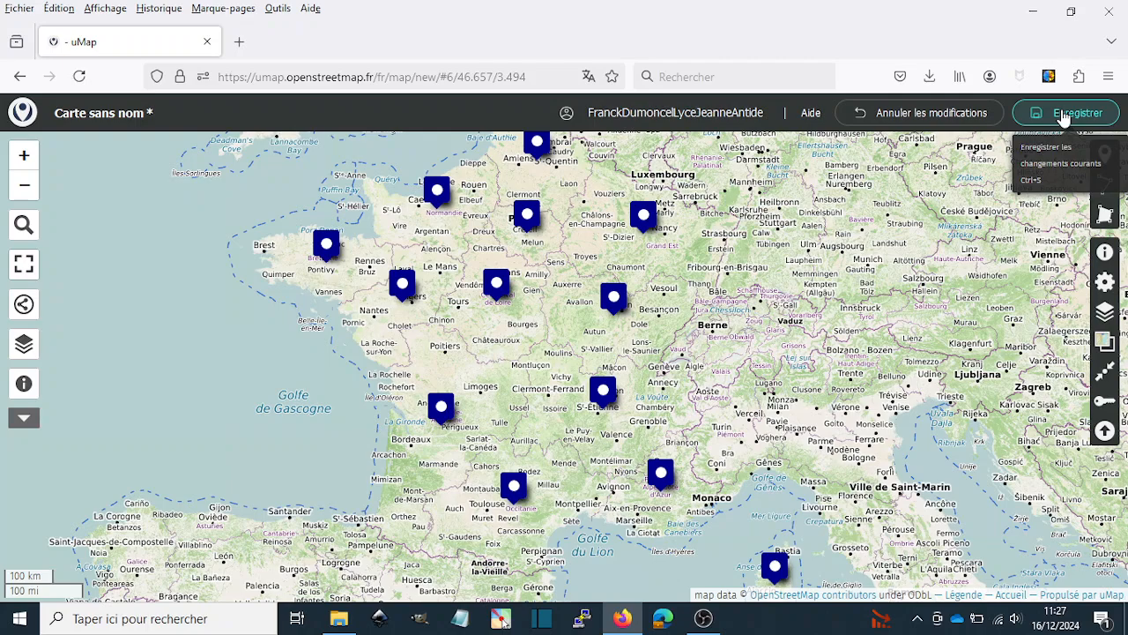
pyautogui.click(1065, 114)
pyautogui.click(678, 171)
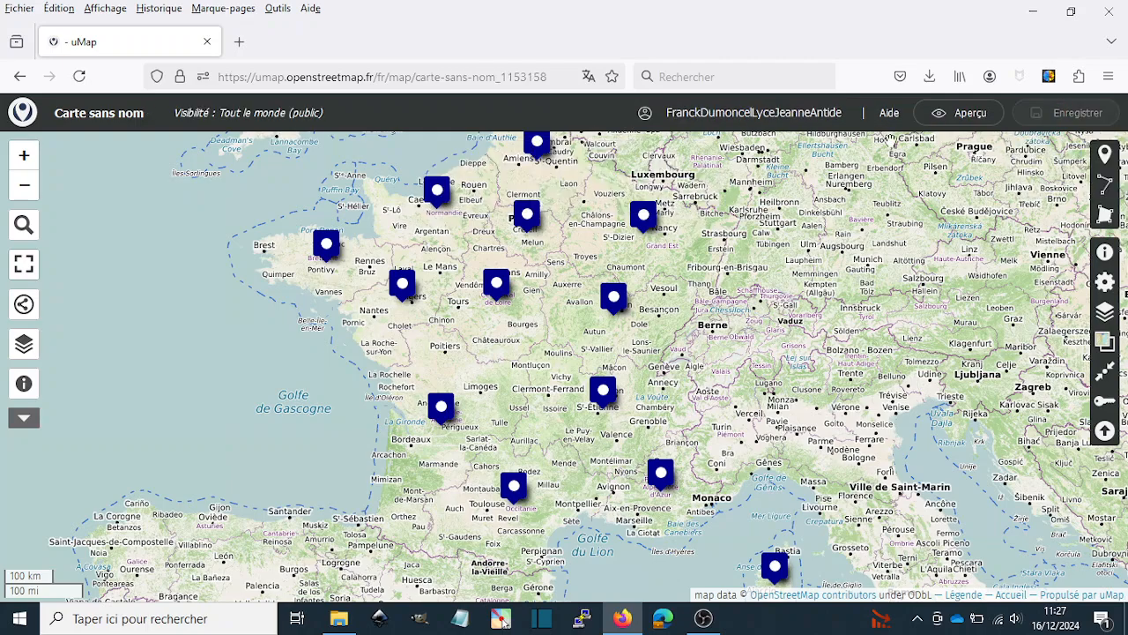
# - Preview the saved map and open the popup of the Grand Est marker
pyautogui.click(960, 114)
pyautogui.moveTo(739, 326); pyautogui.dragTo(608, 355)
pyautogui.scroll(-1, 683, 344)
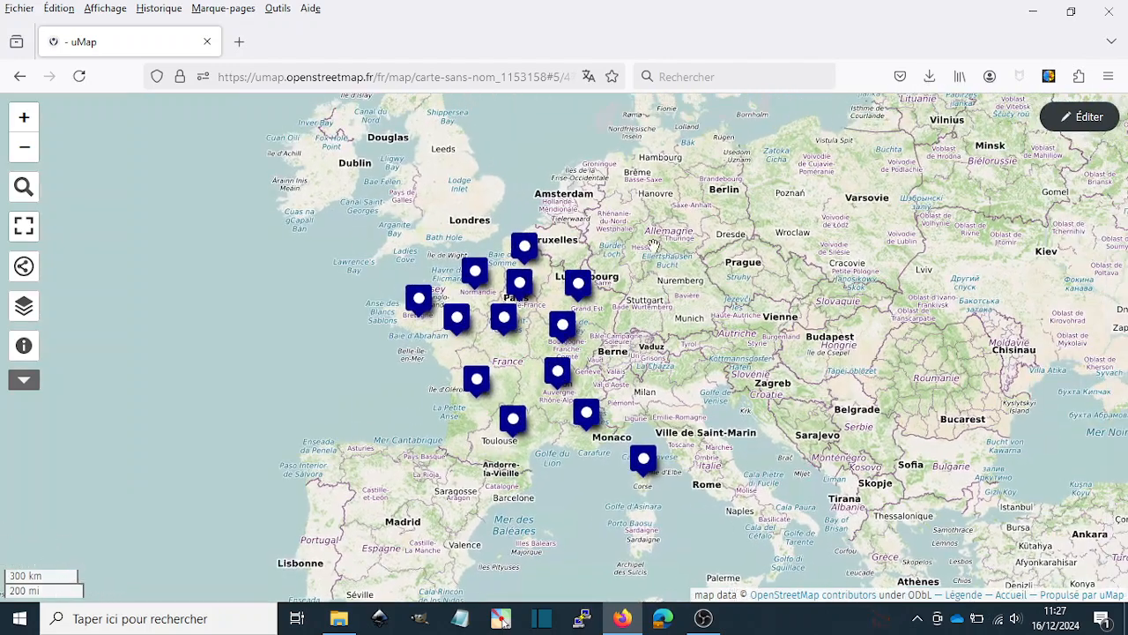
pyautogui.click(579, 284)
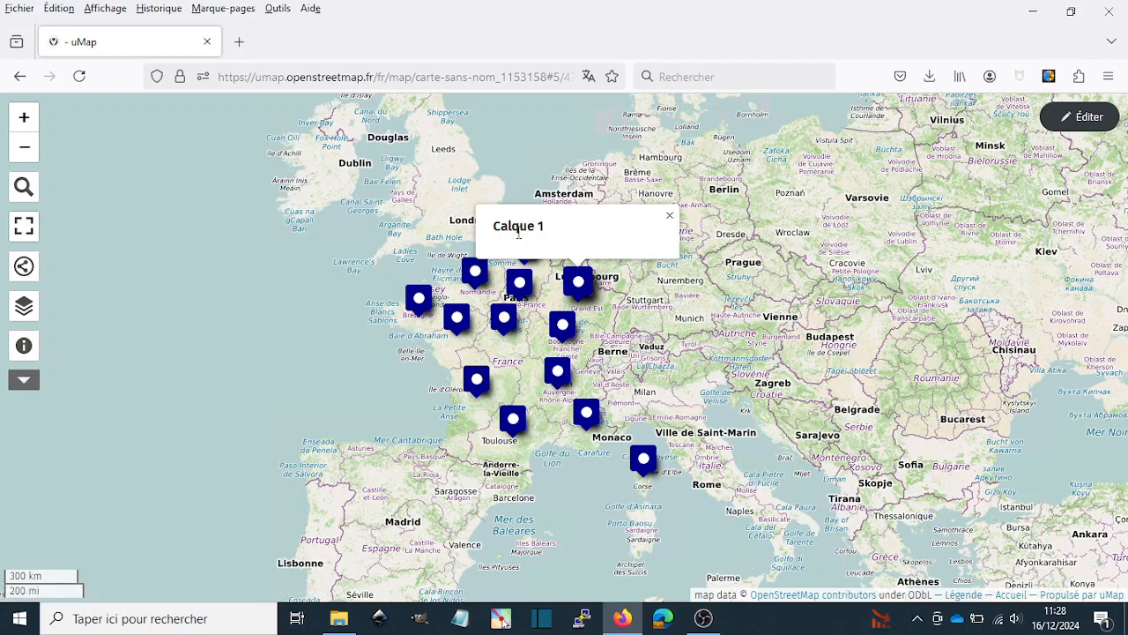
# - Return to editing the map and review the imported layer's data table with its région, sol and éol columns
pyautogui.click(670, 216)
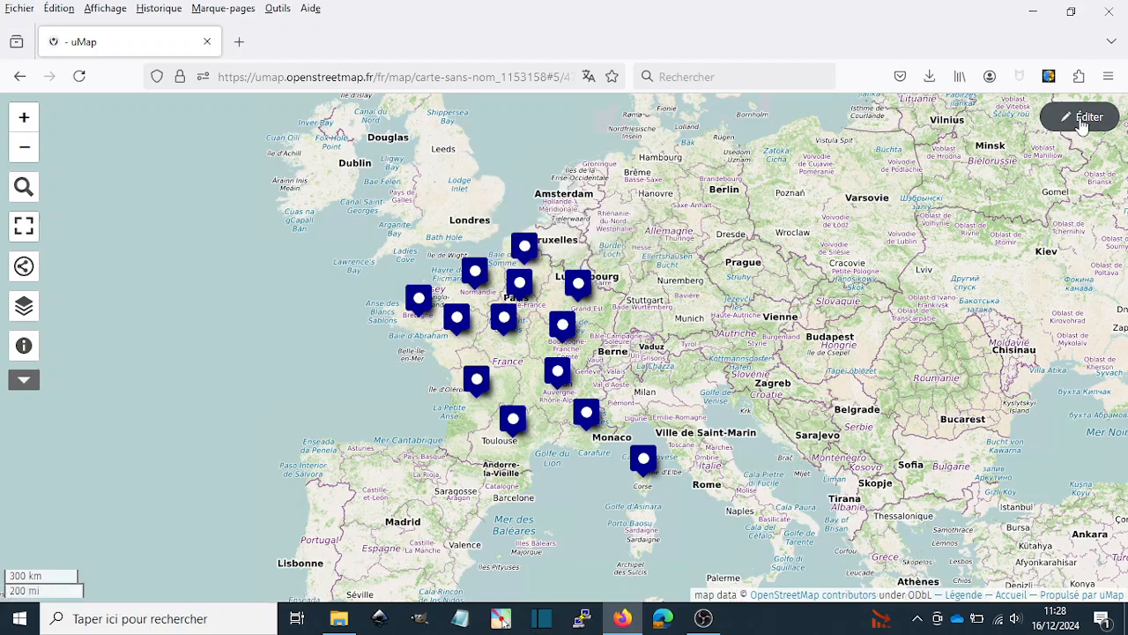
pyautogui.click(1081, 122)
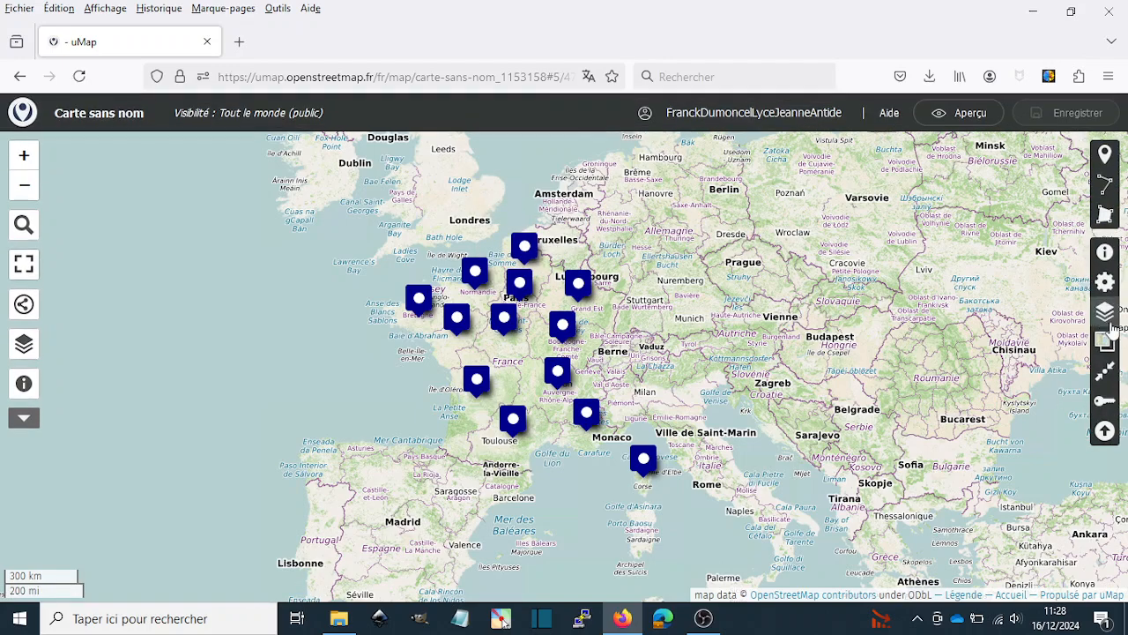
pyautogui.click(1104, 319)
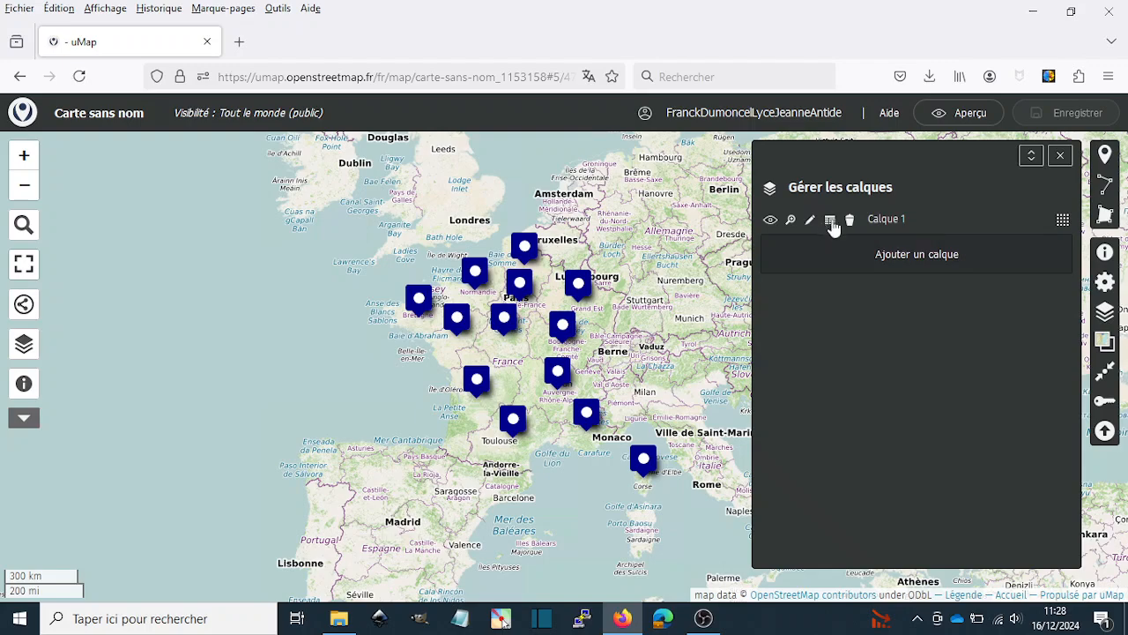
pyautogui.click(830, 222)
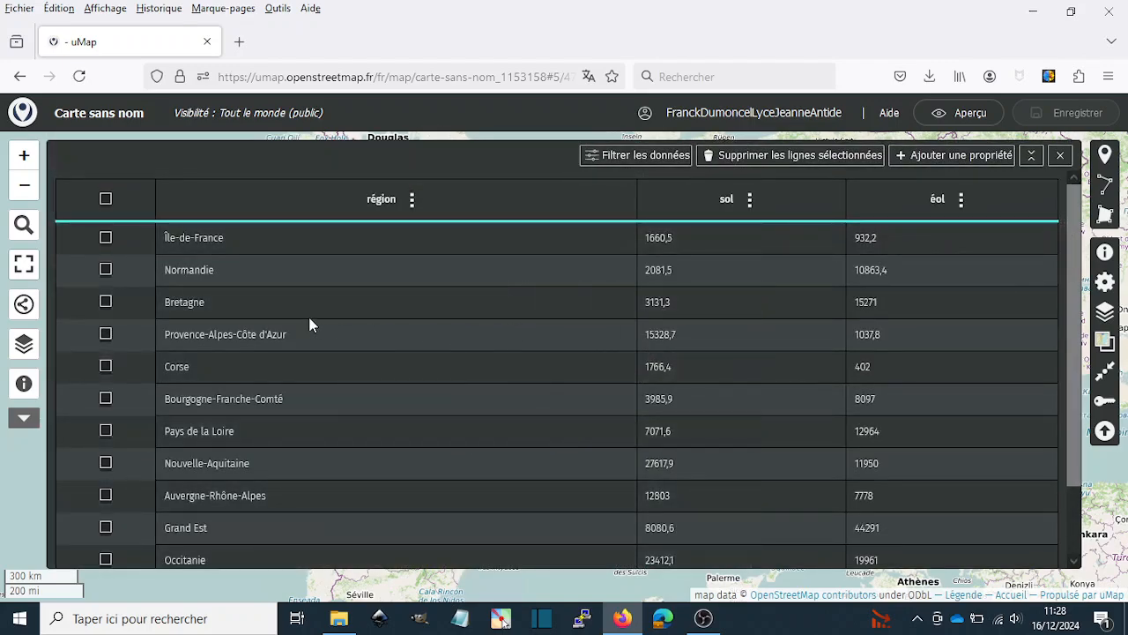
pyautogui.scroll(-2, 548, 273)
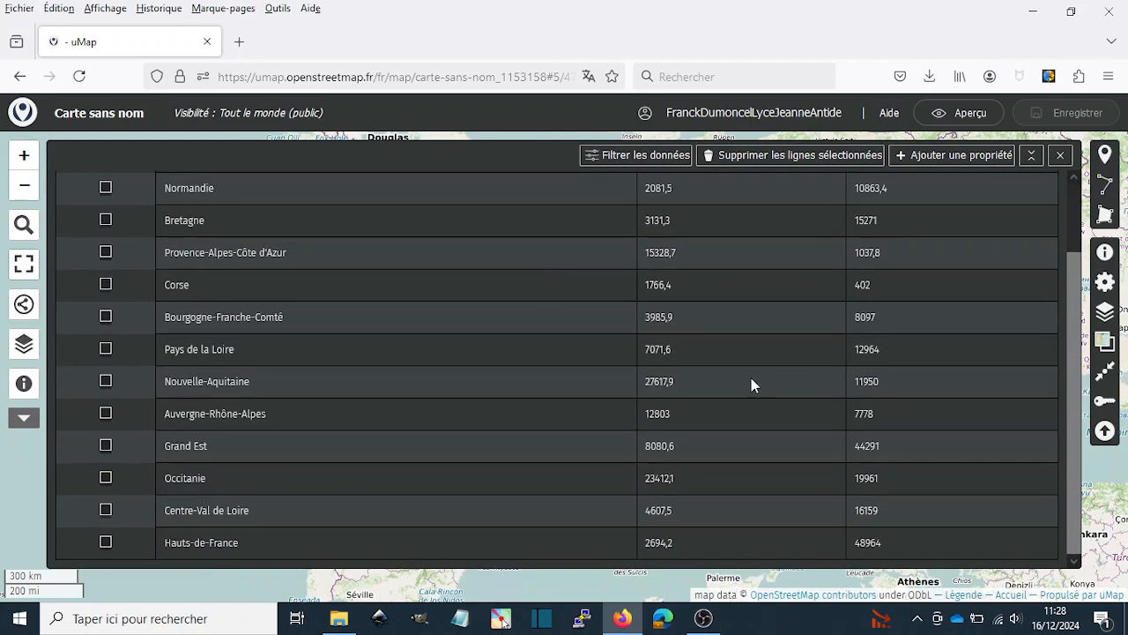
pyautogui.scroll(2, 752, 385)
pyautogui.scroll(-2, 324, 252)
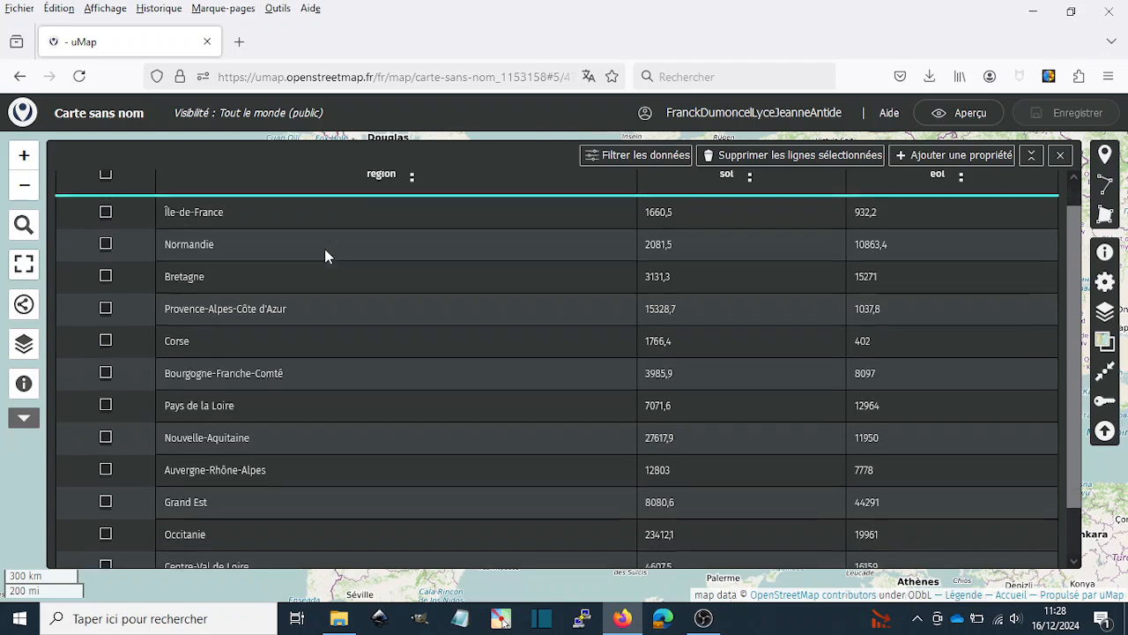
pyautogui.scroll(2, 663, 413)
pyautogui.scroll(1, 663, 413)
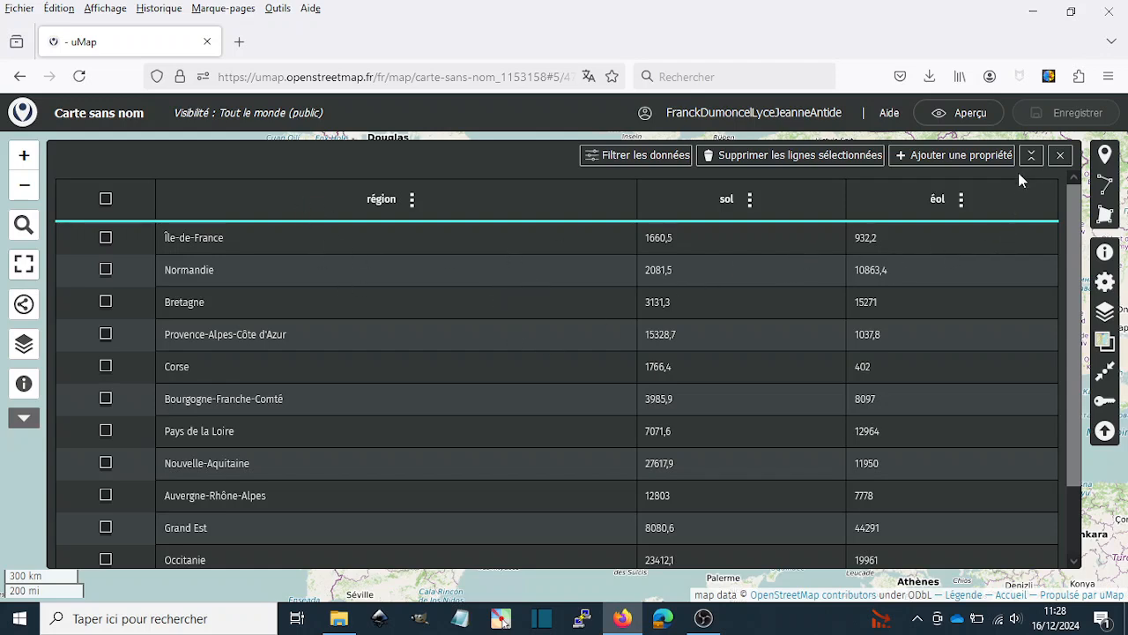
pyautogui.click(1061, 156)
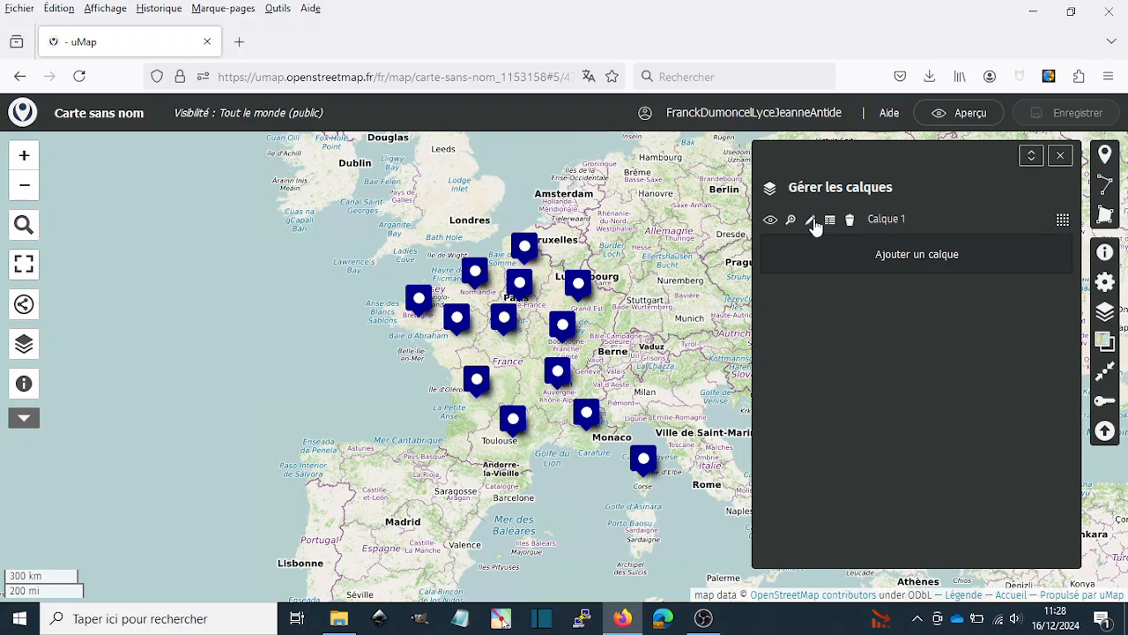
# - Rename the imported layer as "Prod énergiies renouvelables 2001 - 23"
pyautogui.click(811, 220)
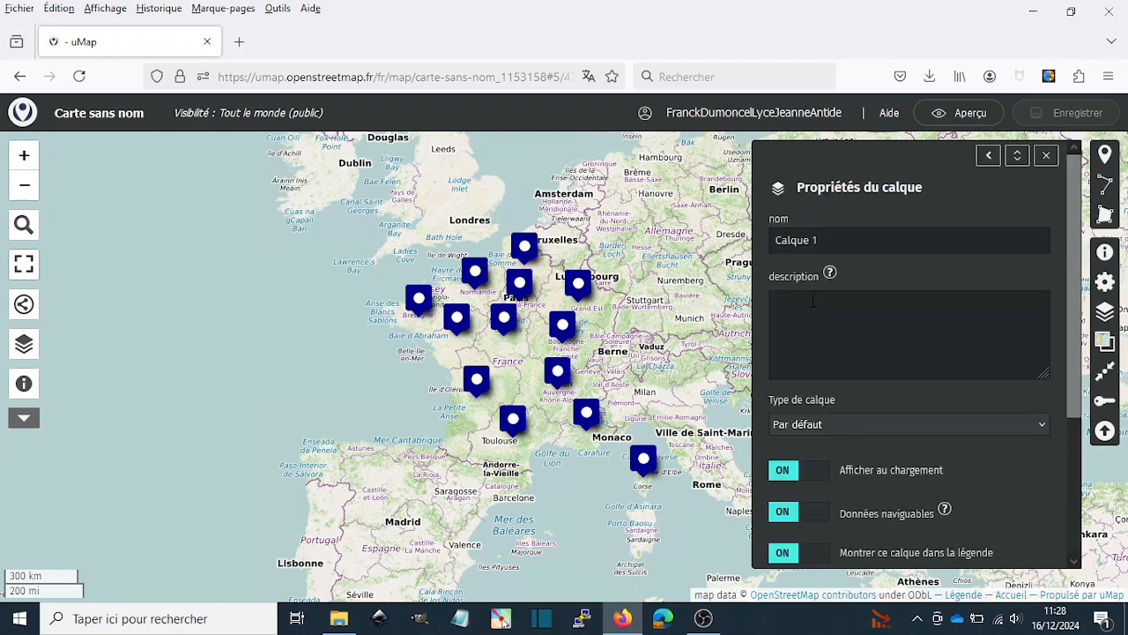
pyautogui.click(836, 242)
pyautogui.press('BackSpace')
pyautogui.press('BackSpace')
pyautogui.press('BackSpace')
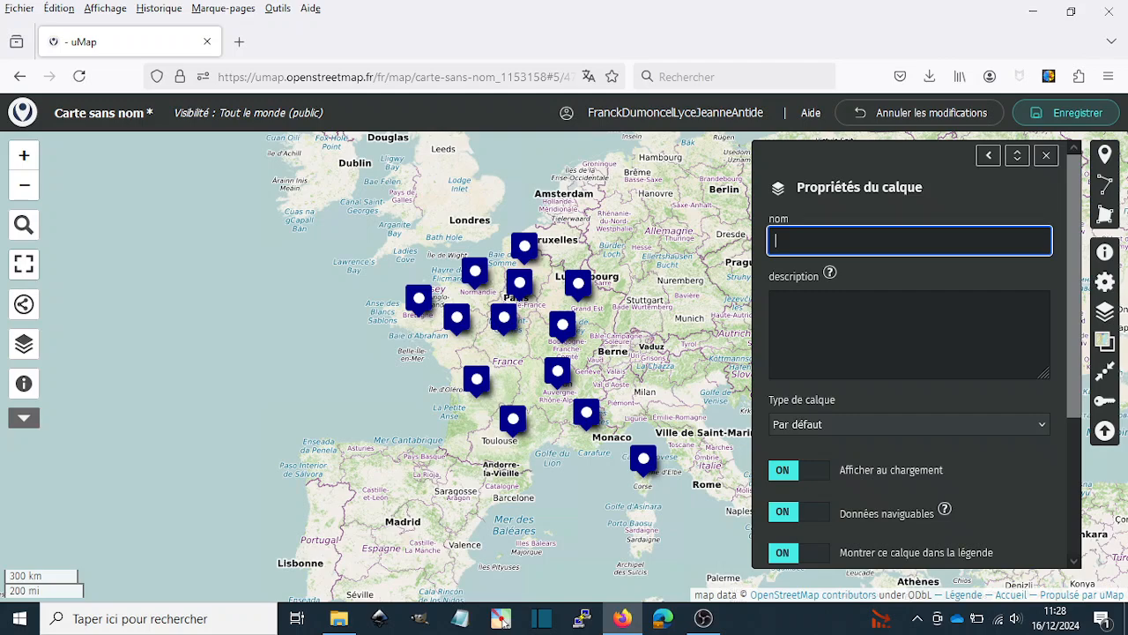
pyautogui.write('Prod énergi')
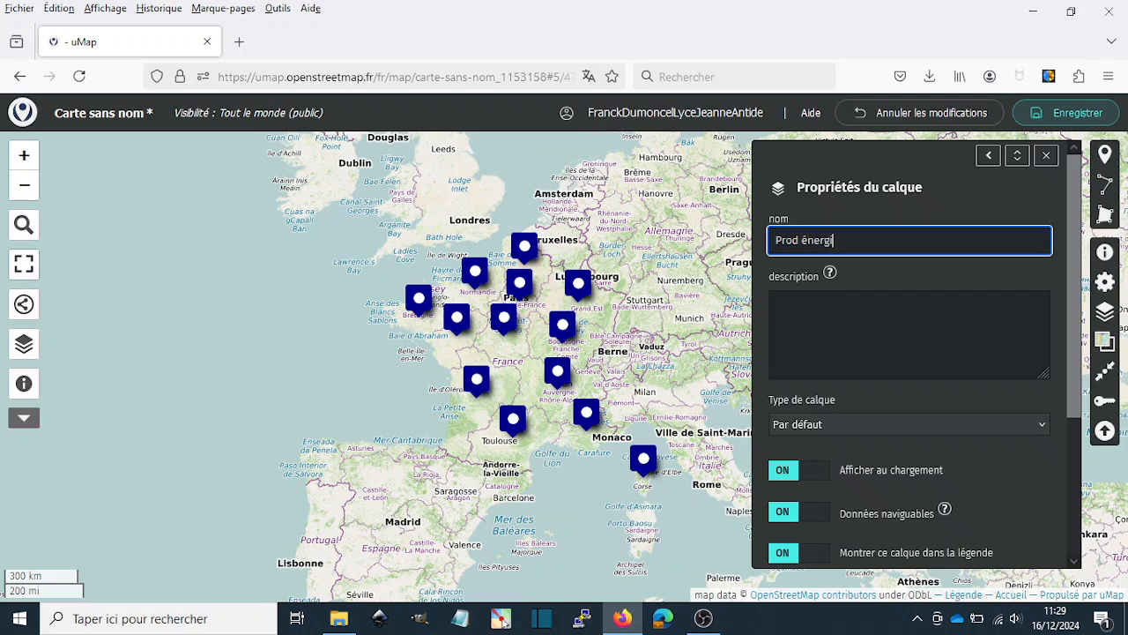
pyautogui.write('ies renouvelables 2')
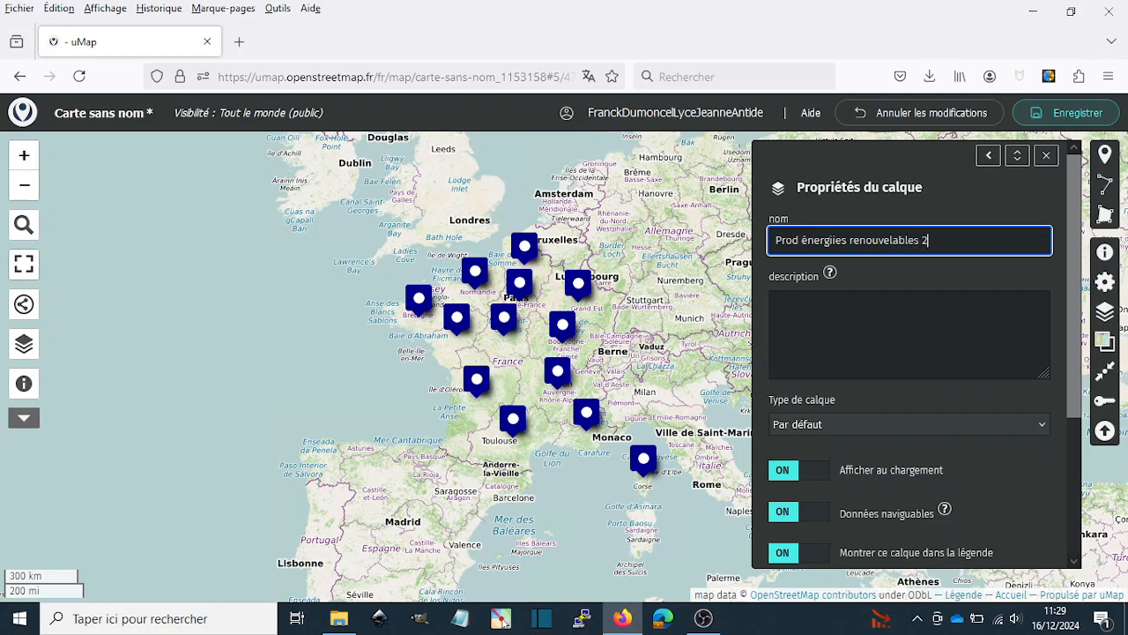
pyautogui.write('001 - 23')
# - Define a manual popup template for the layer and replace name with région in its heading, giving "# {région}"
pyautogui.scroll(-3, 888, 404)
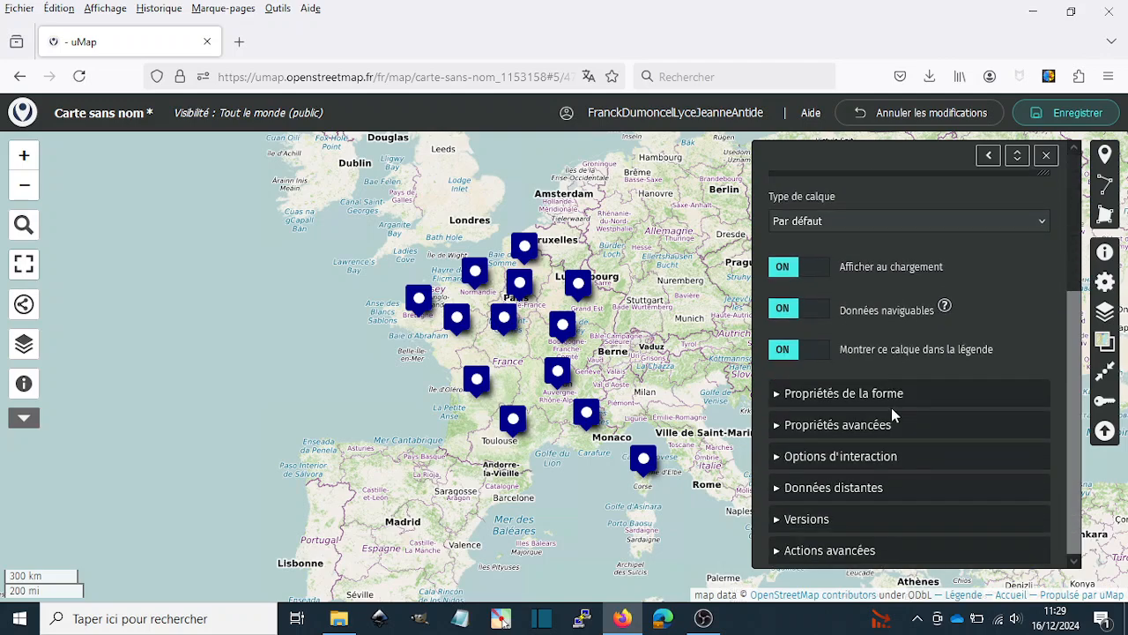
pyautogui.click(777, 457)
pyautogui.scroll(-3, 873, 467)
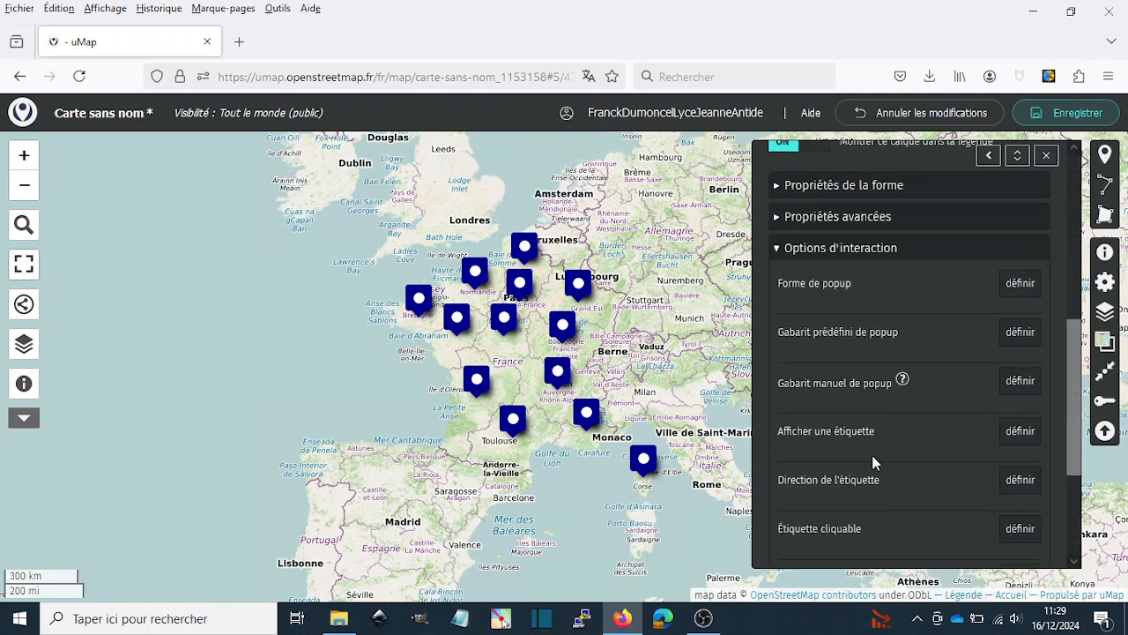
pyautogui.scroll(-2, 873, 459)
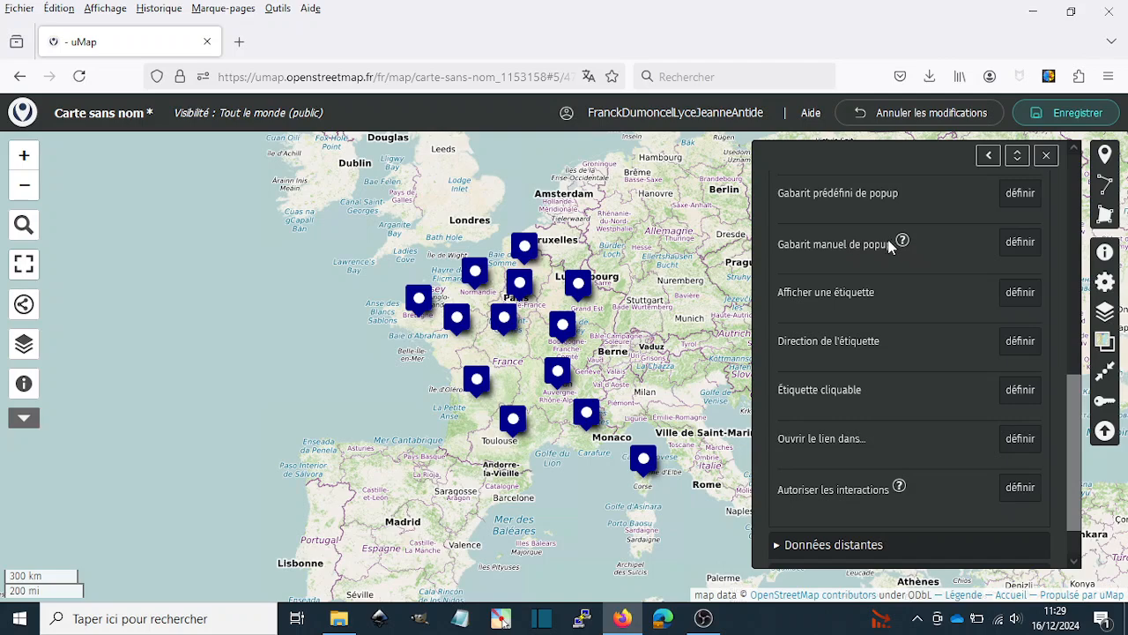
pyautogui.click(1021, 243)
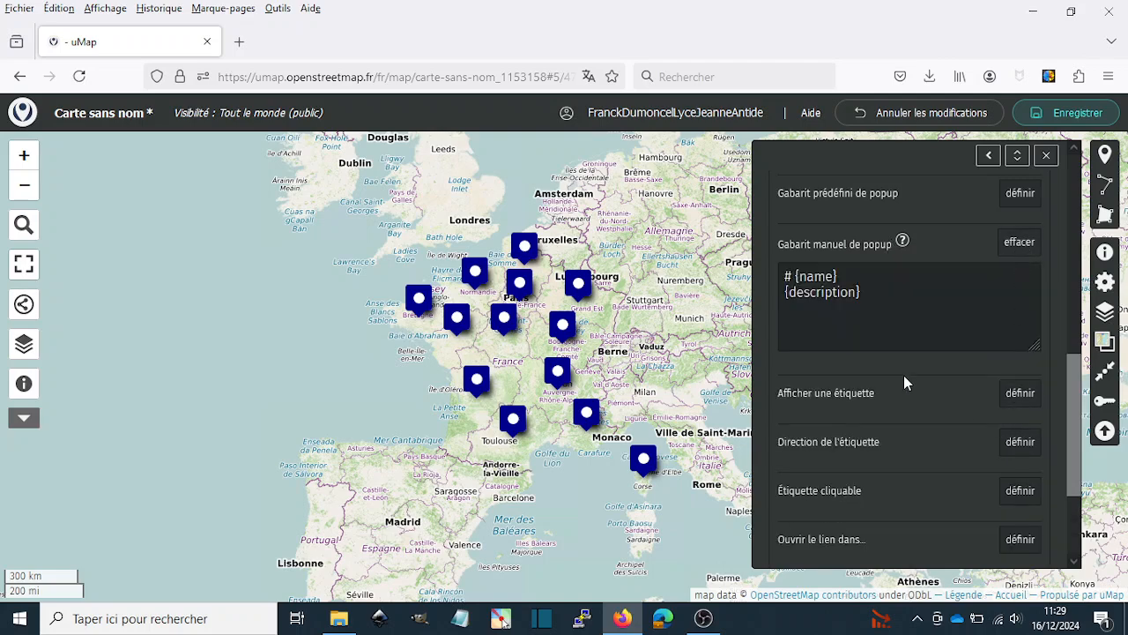
pyautogui.click(894, 287)
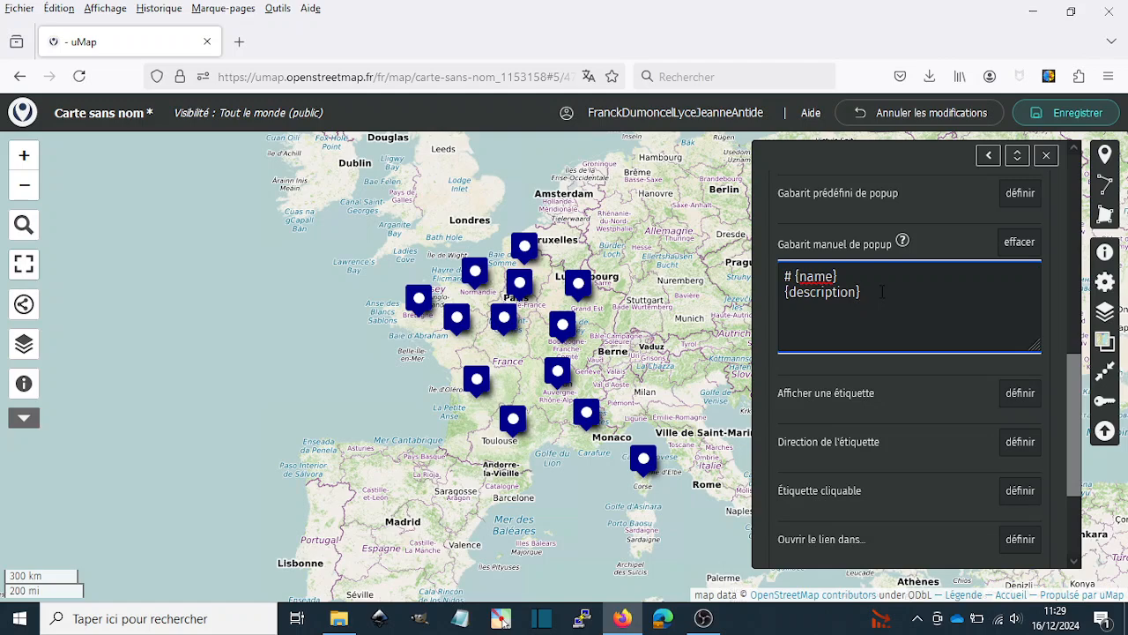
pyautogui.press('Up')
pyautogui.press('BackSpace')
# - Remove the {description} placeholder from the second line of the popup template
pyautogui.press('BackSpace')
pyautogui.press('BackSpace')
pyautogui.press('BackSpace')
pyautogui.press('BackSpace')
pyautogui.press('BackSpace')
pyautogui.write('région')
pyautogui.press('Left')
pyautogui.press('Left')
pyautogui.press('Left')
pyautogui.press('Left')
pyautogui.press('Left')
pyautogui.press('Left')
pyautogui.press('Left')
pyautogui.press('Left')
pyautogui.press('Down')
pyautogui.press('Right')
pyautogui.press('Right')
pyautogui.press('Right')
pyautogui.press('Right')
pyautogui.press('Right')
pyautogui.press('Right')
pyautogui.press('Right')
pyautogui.press('Right')
pyautogui.press('Right')
pyautogui.press('Right')
pyautogui.press('Right')
pyautogui.press('BackSpace')
pyautogui.press('BackSpace')
pyautogui.press('BackSpace')
pyautogui.press('BackSpace')
pyautogui.press('BackSpace')
pyautogui.press('BackSpace')
pyautogui.press('BackSpace')
pyautogui.press('BackSpace')
pyautogui.press('BackSpace')
pyautogui.press('BackSpace')
pyautogui.press('BackSpace')
pyautogui.press('BackSpace')
pyautogui.press('BackSpace')
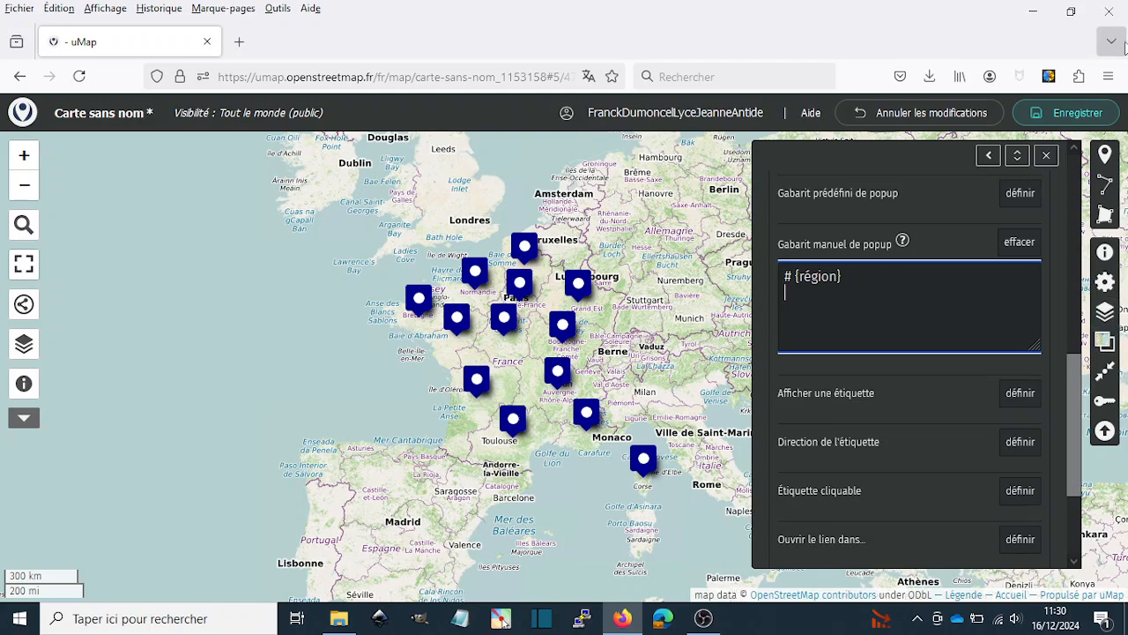
# - Close the layer properties and save the map with the new popup template
pyautogui.click(1080, 118)
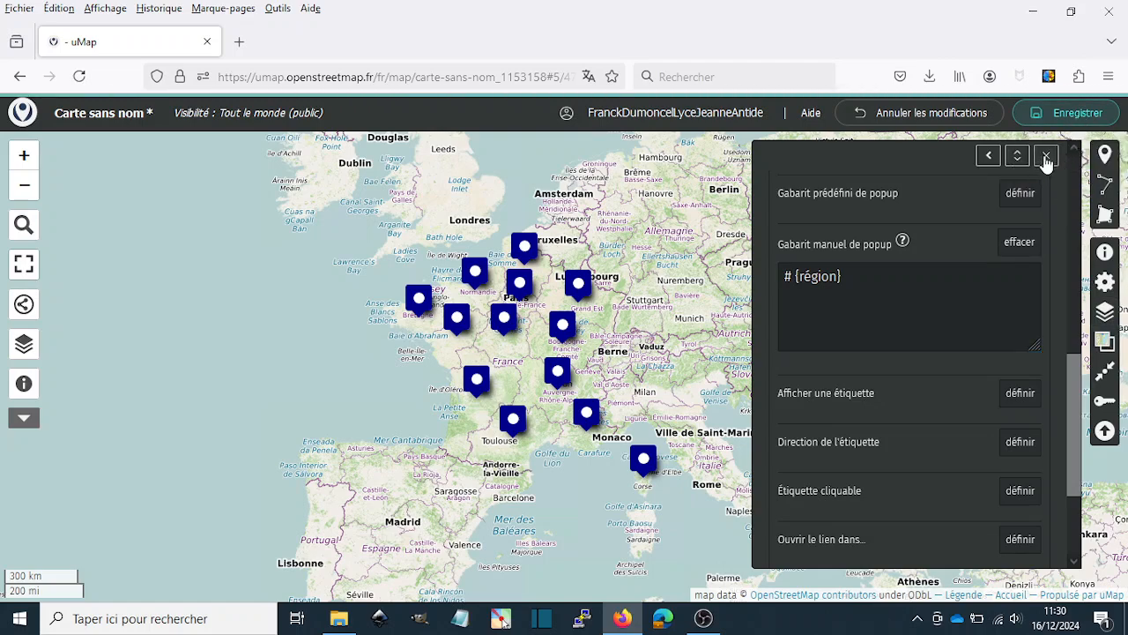
pyautogui.click(1046, 157)
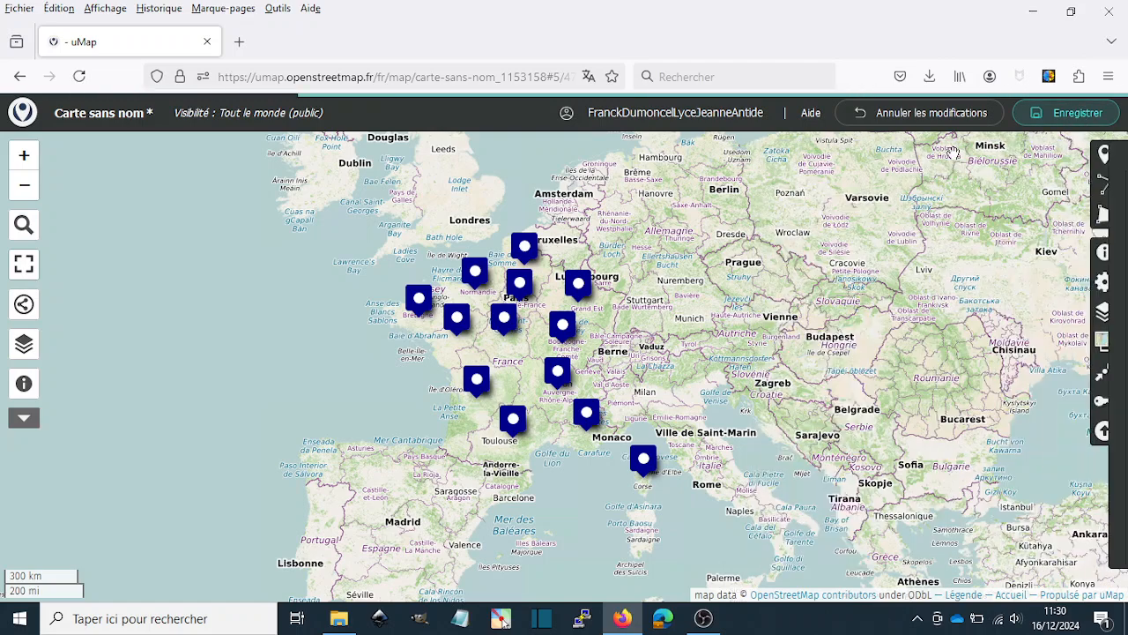
pyautogui.click(1077, 122)
pyautogui.click(642, 171)
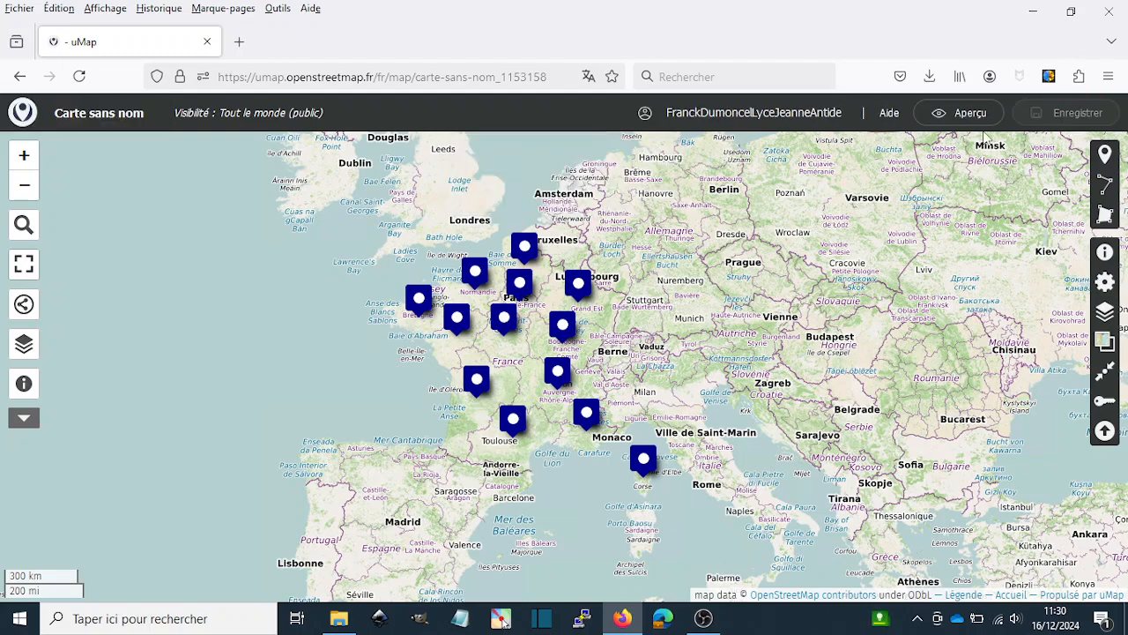
# - Preview the map and check the heading in the Grand Est marker's popup
pyautogui.click(960, 113)
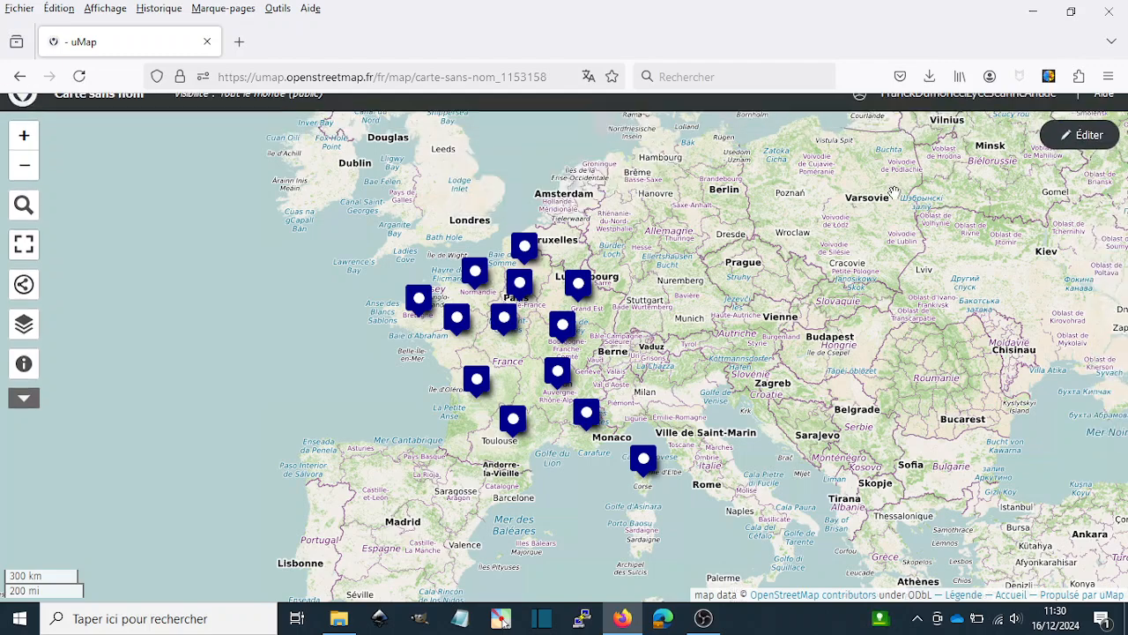
pyautogui.click(578, 284)
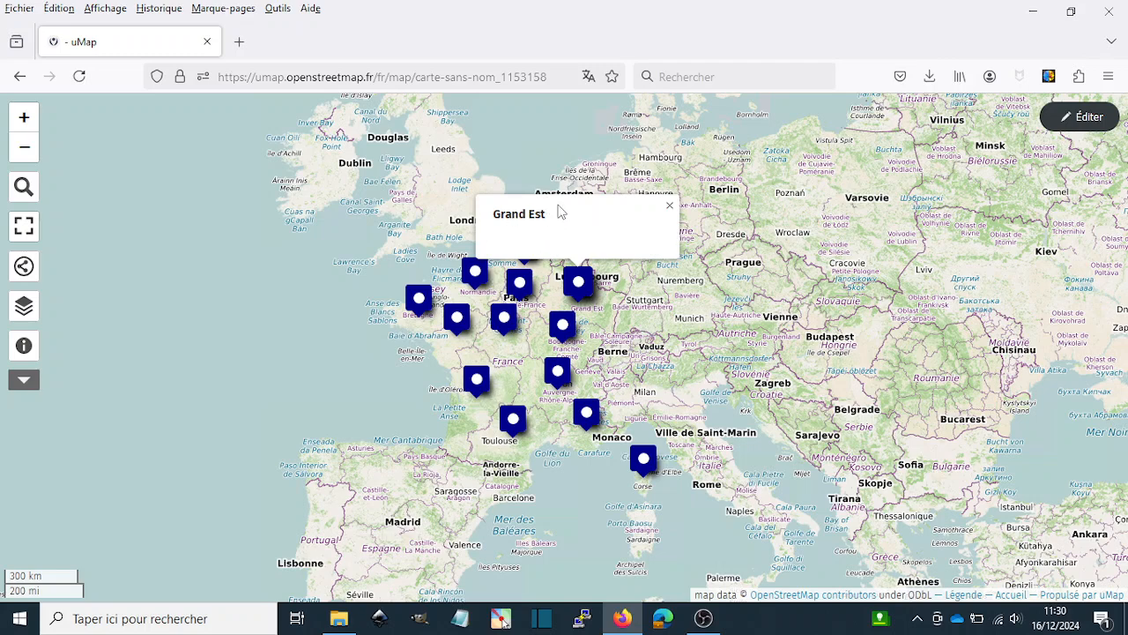
pyautogui.click(669, 209)
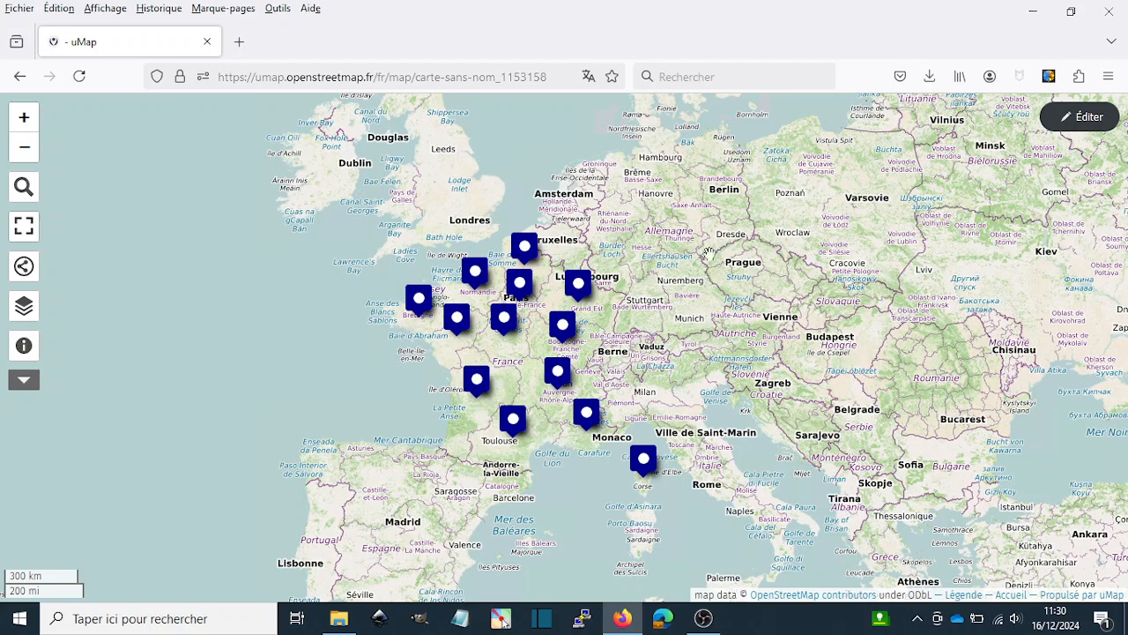
# - Reopen the layer's interaction options for editing and add the line "Production éolienne :" below {région} in the manual popup template
pyautogui.click(1081, 117)
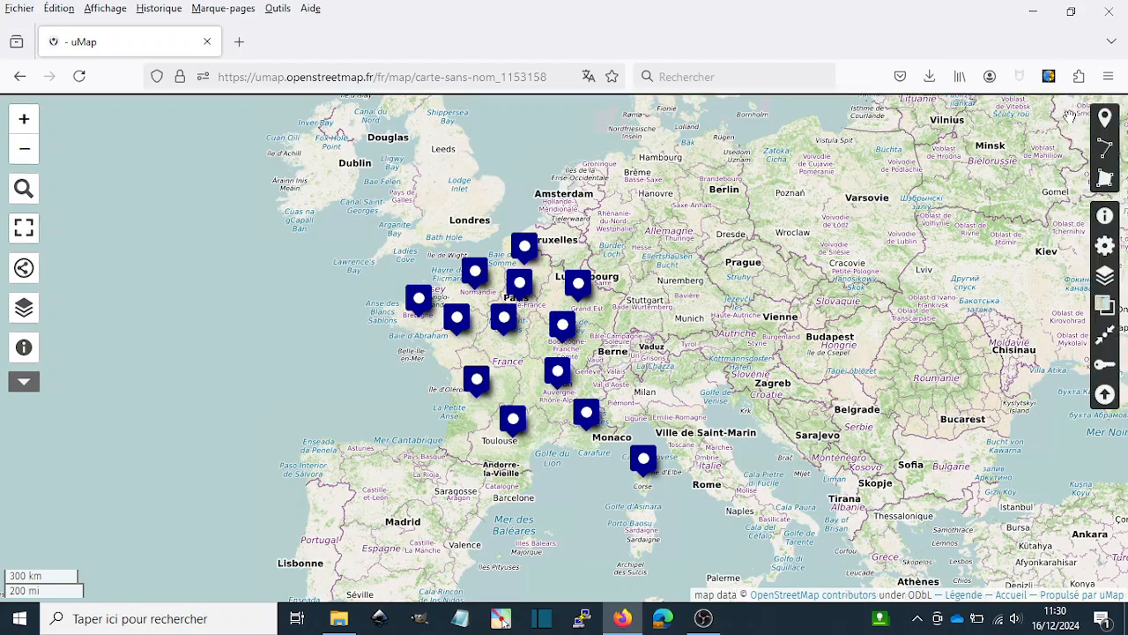
pyautogui.click(1106, 316)
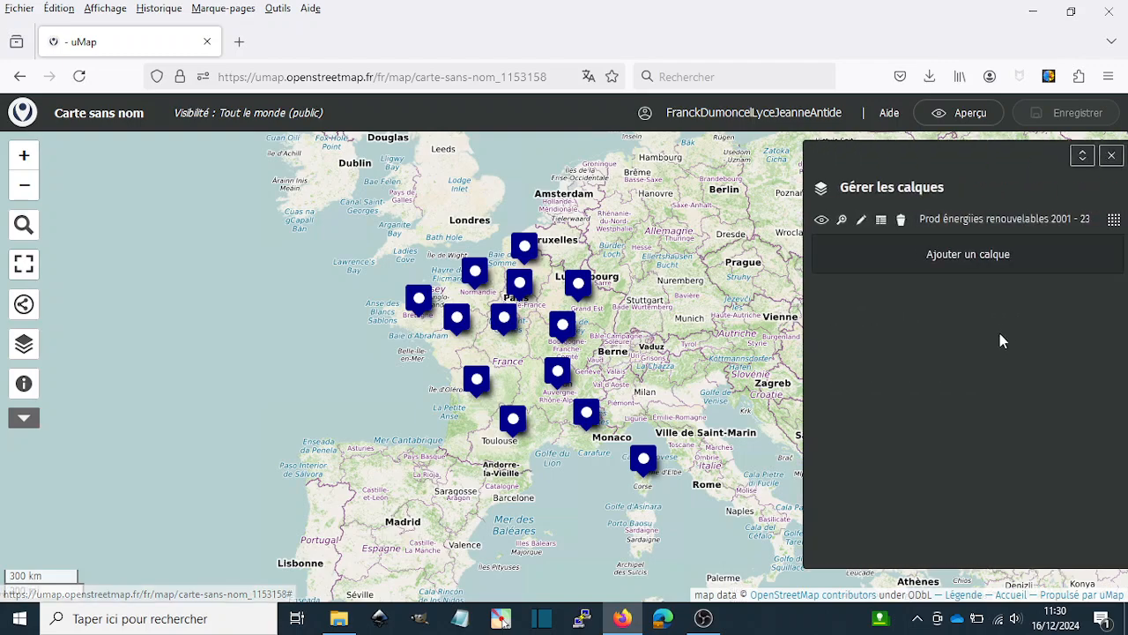
pyautogui.click(811, 223)
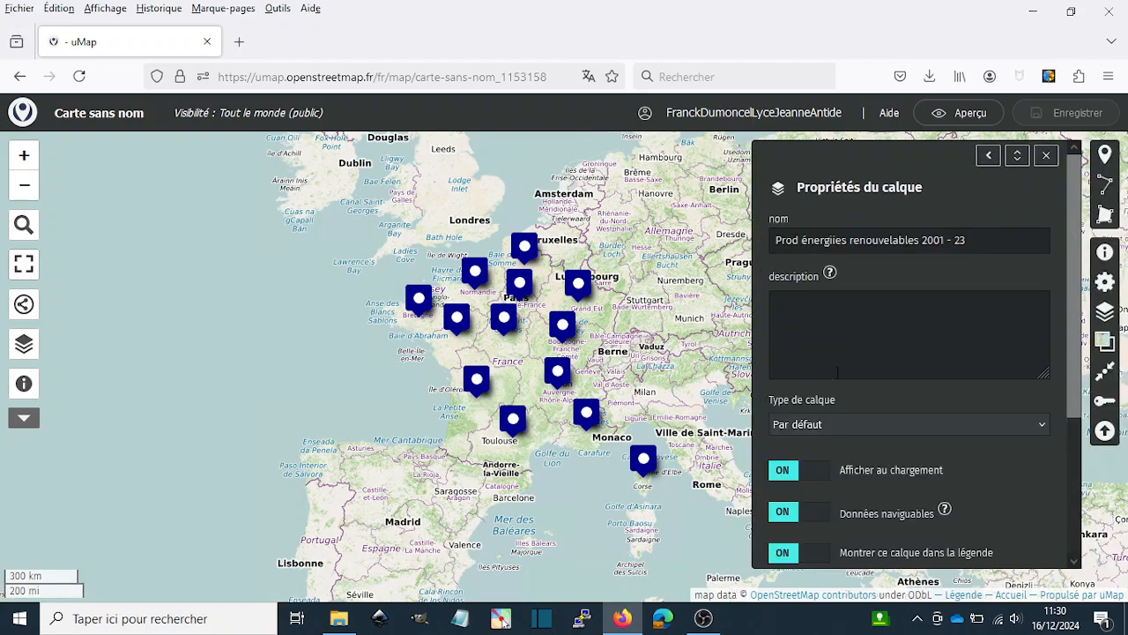
pyautogui.scroll(-3, 856, 347)
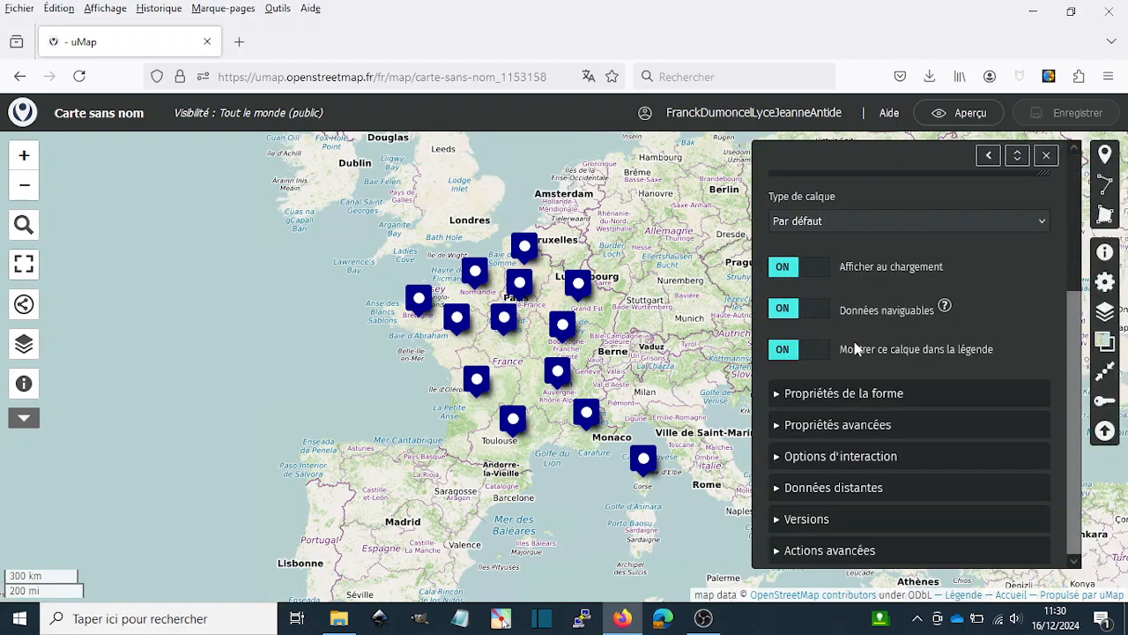
pyautogui.click(781, 457)
pyautogui.scroll(-2, 853, 463)
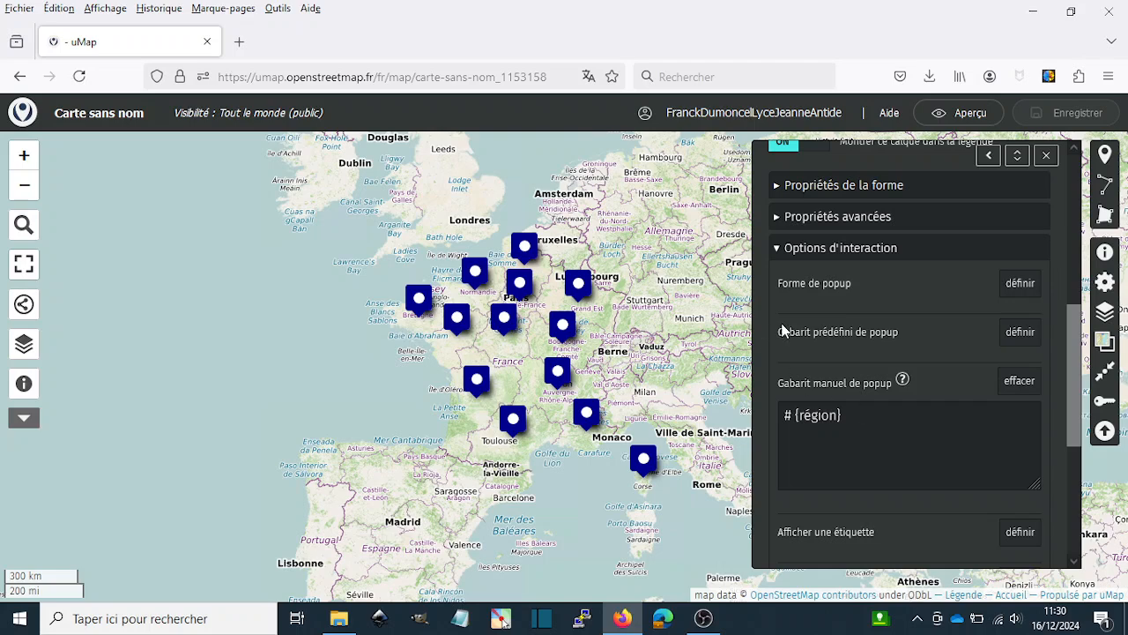
pyautogui.click(852, 415)
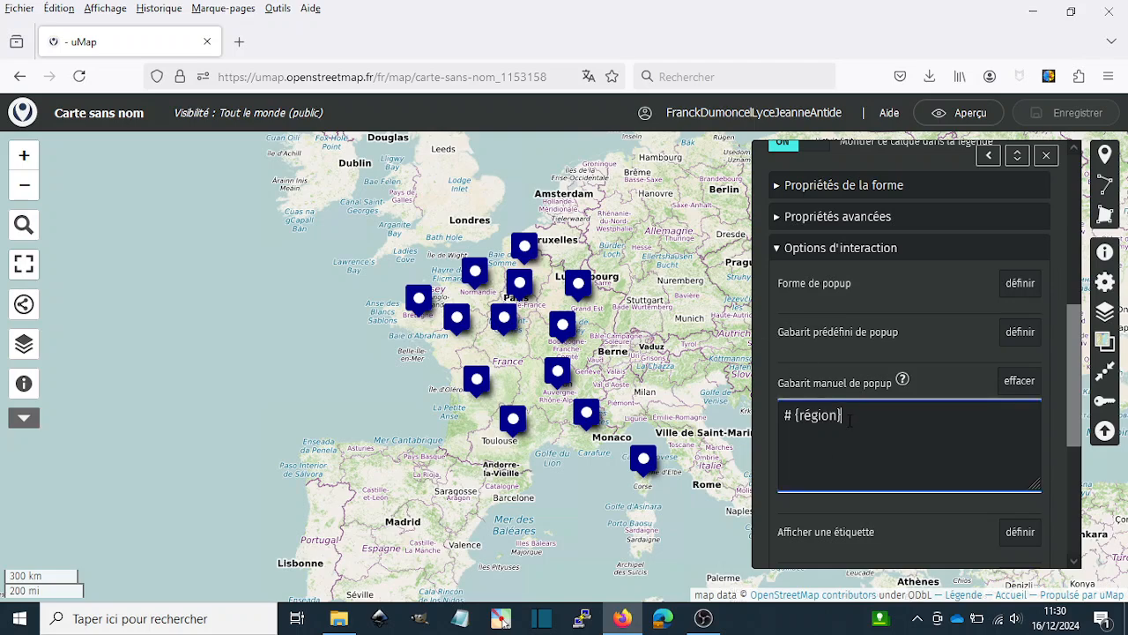
pyautogui.press('Return')
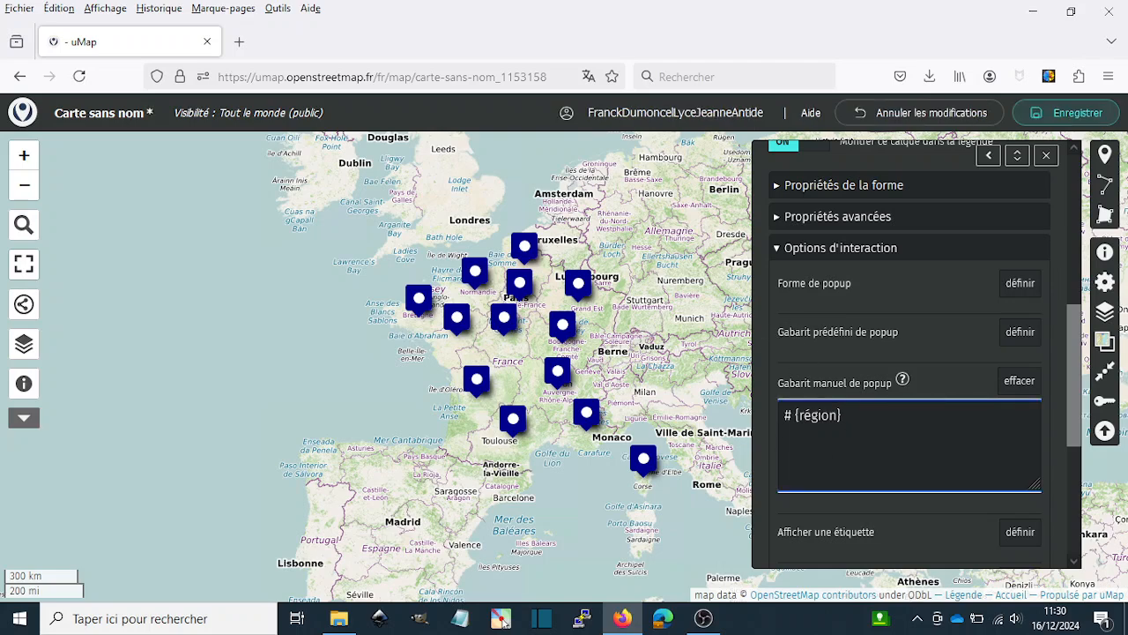
pyautogui.write('Production éol')
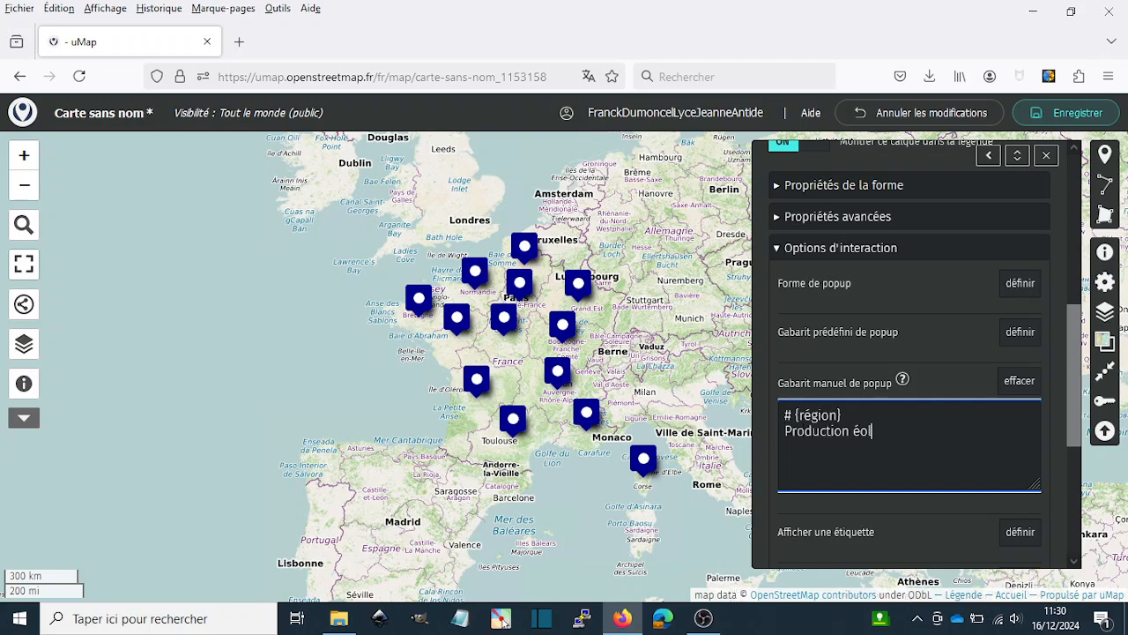
pyautogui.write('ienne :')
# - Save the map with the extended popup template, close the layer properties and switch to the preview
pyautogui.click(1058, 113)
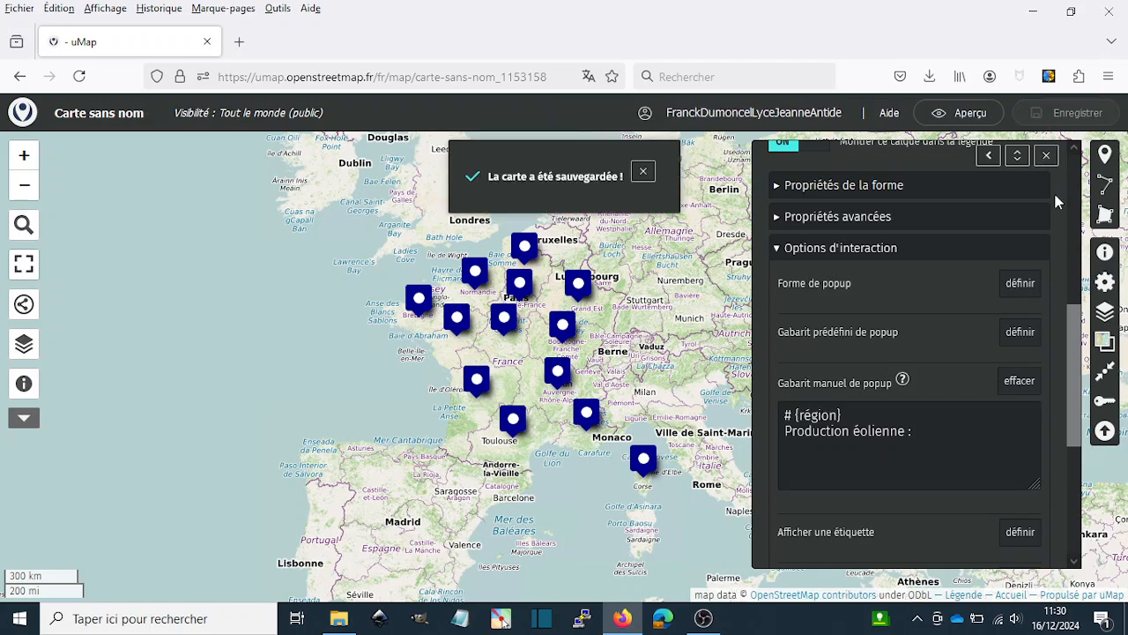
pyautogui.click(1047, 156)
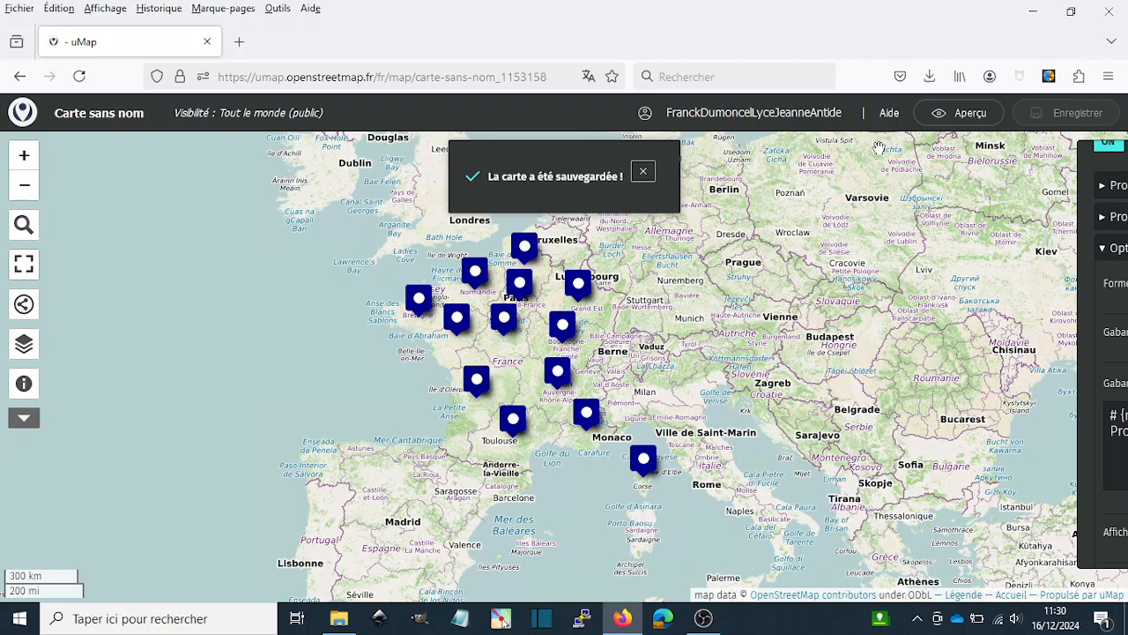
pyautogui.click(645, 172)
pyautogui.click(967, 116)
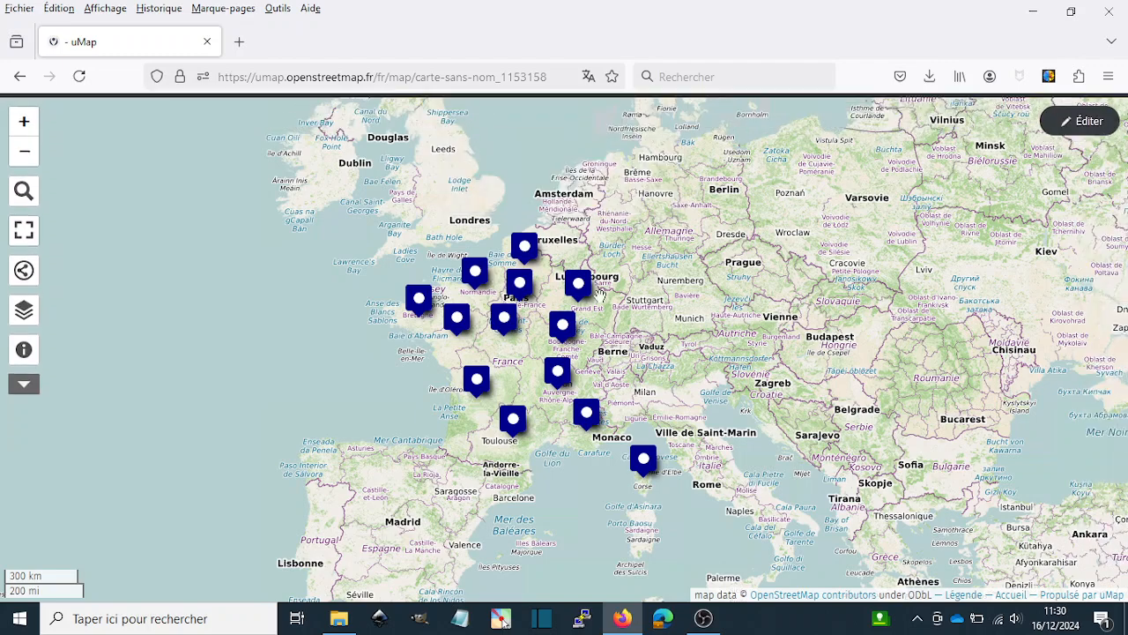
# - Check the production line in the Grand Est marker's popup and return to editing the map
pyautogui.click(579, 284)
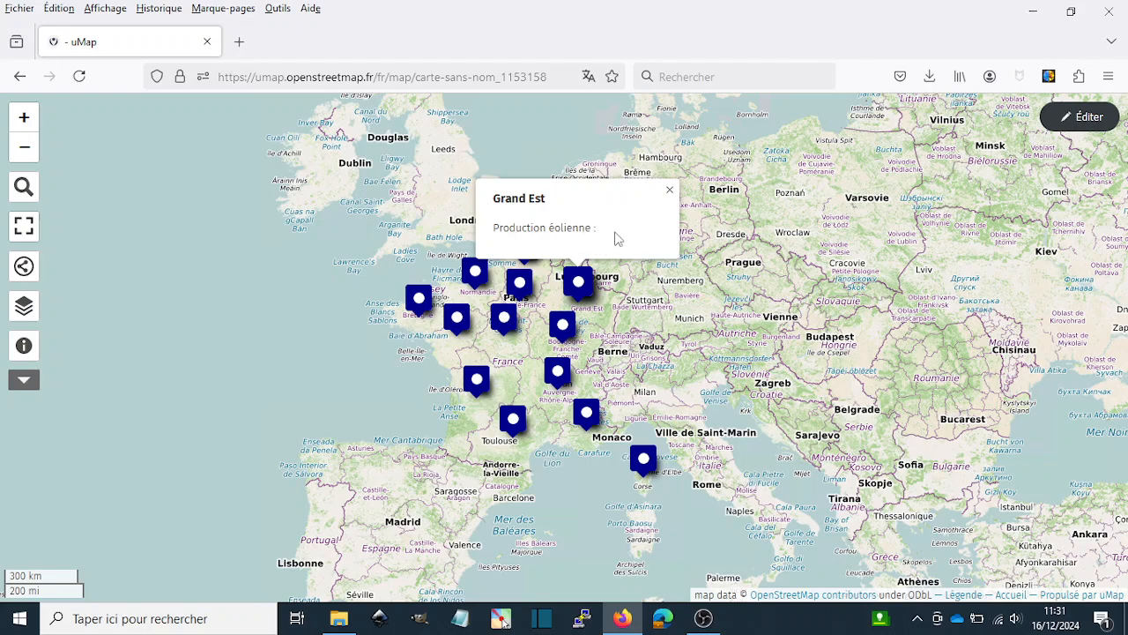
pyautogui.click(670, 191)
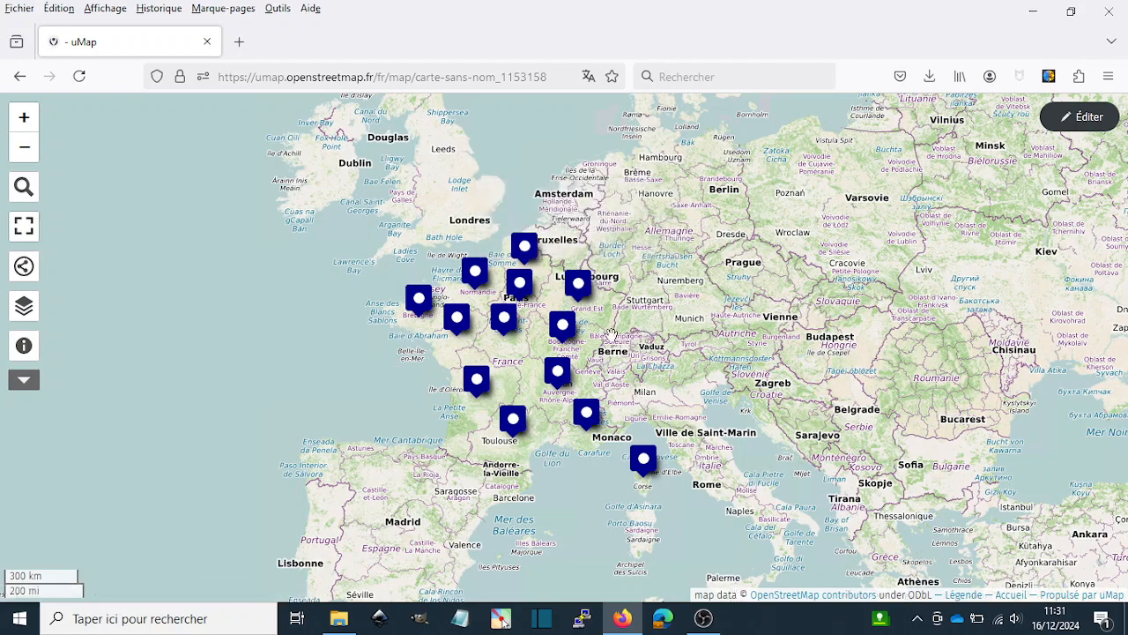
pyautogui.click(1077, 117)
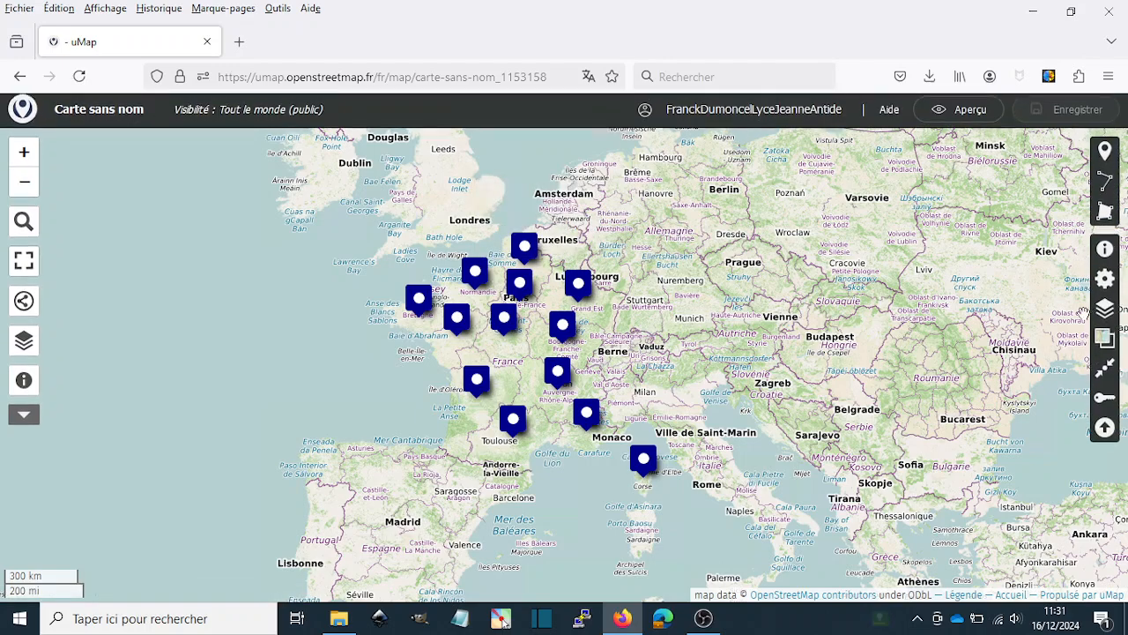
# - Reopen the layer's interaction options and complete the "Production éolienne :" line of the manual popup template with {éol}
pyautogui.click(1106, 313)
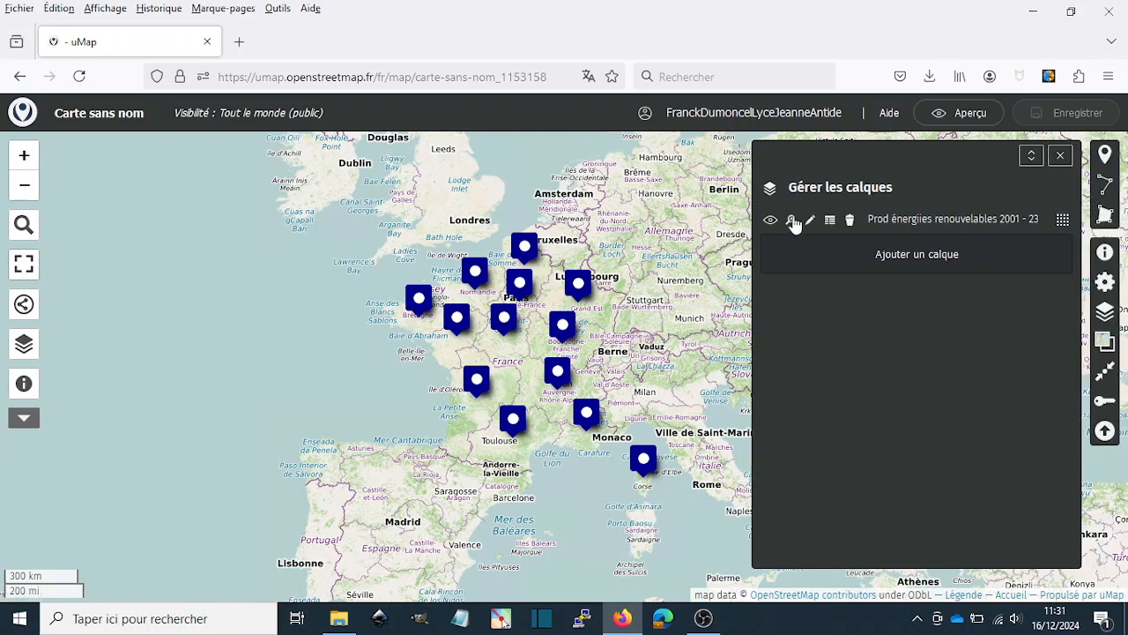
pyautogui.click(811, 220)
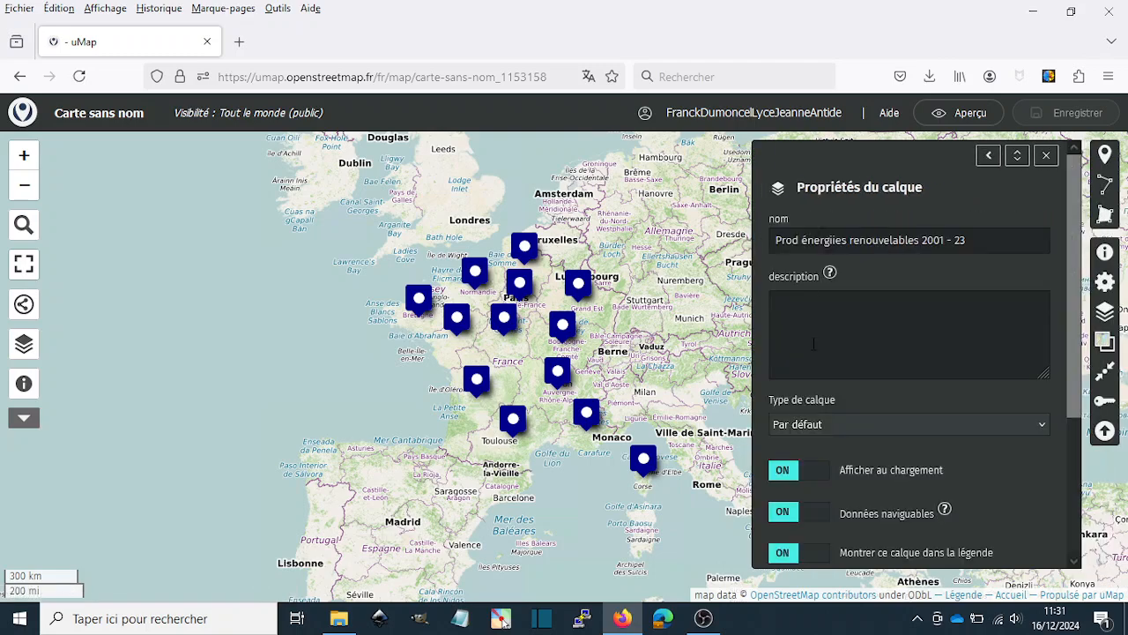
pyautogui.scroll(-3, 886, 362)
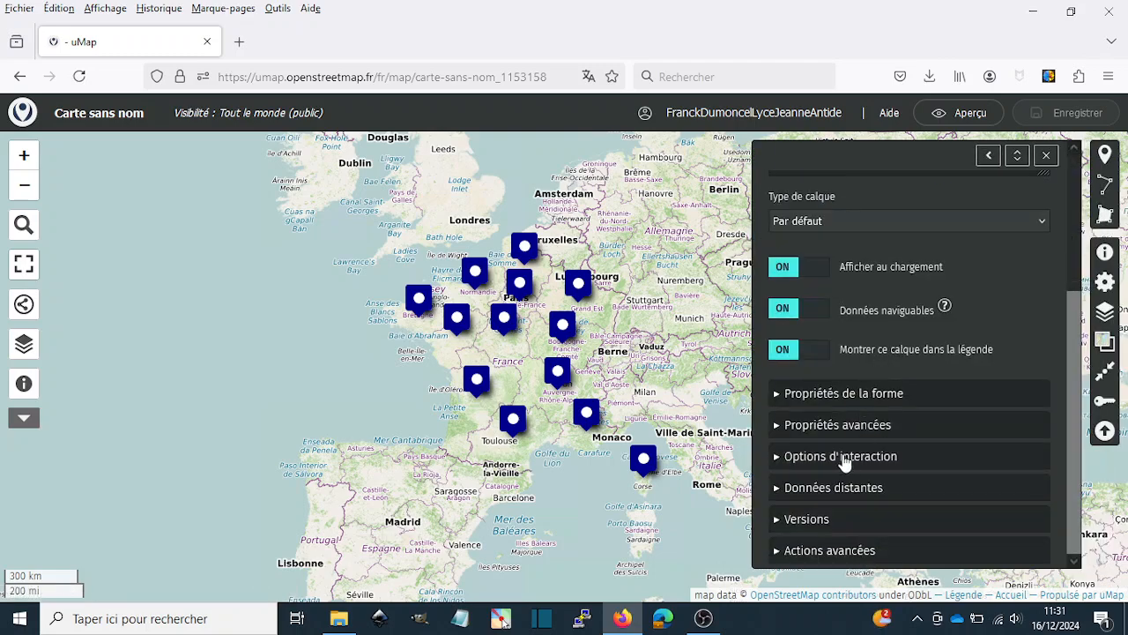
pyautogui.click(783, 461)
pyautogui.scroll(-5, 875, 456)
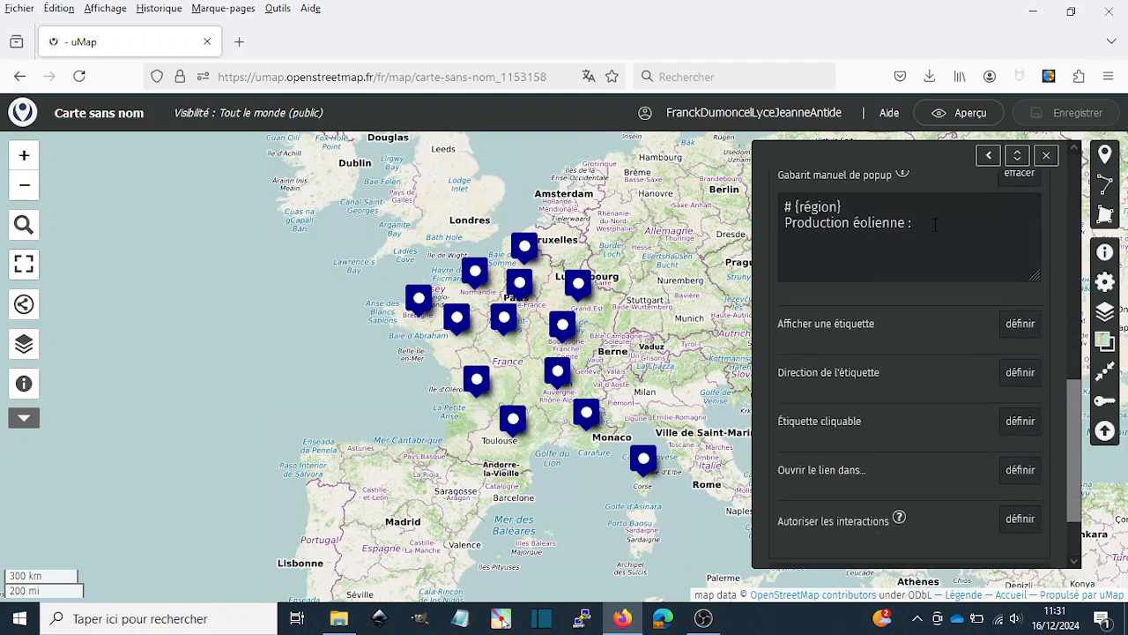
pyautogui.click(935, 224)
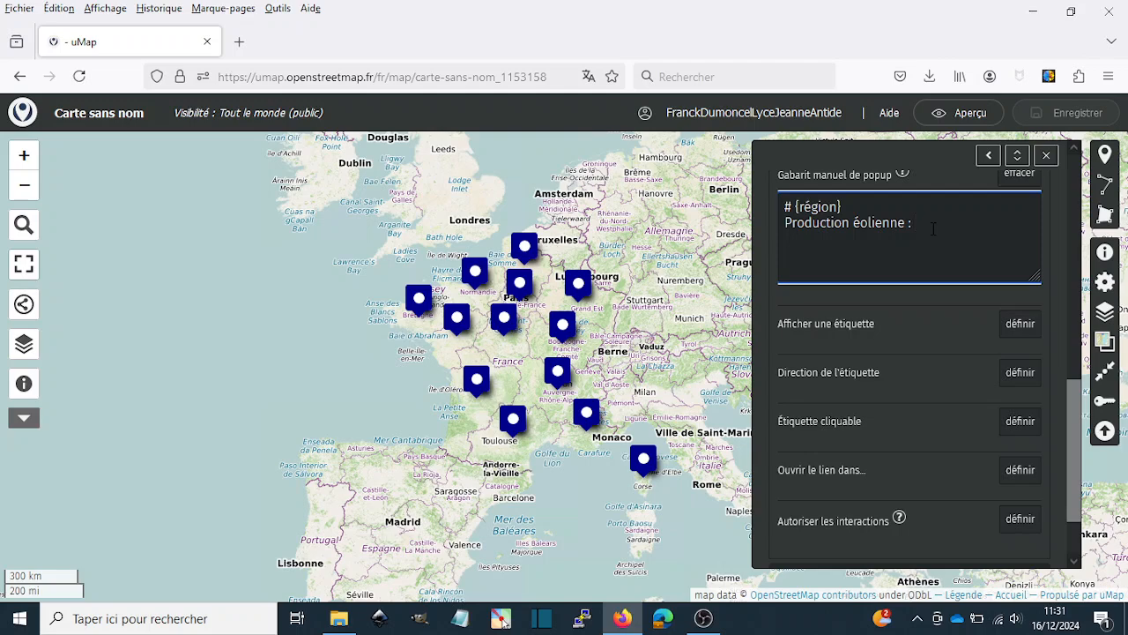
pyautogui.write('{')
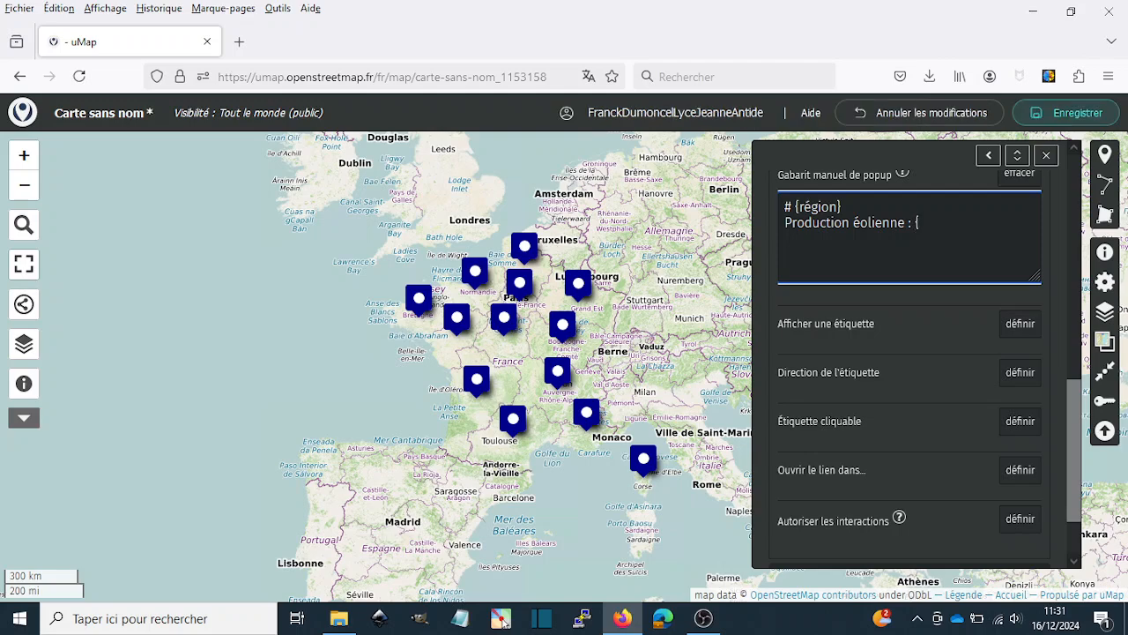
pyautogui.write('é')
pyautogui.write('ol} ')
pyautogui.write('p')
# - Add the line "Production solaire : {sol}" below the wind production line in the manual popup template
pyautogui.press('BackSpace')
pyautogui.write('Production solaire')
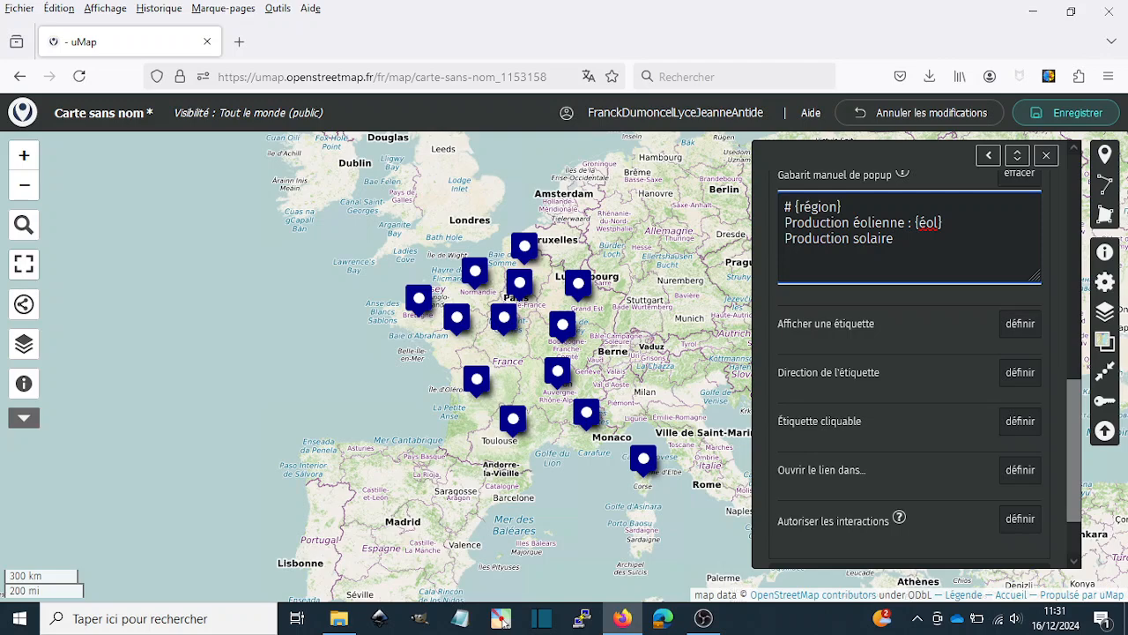
pyautogui.write(' : {sol}')
# - Save the map with the wind and solar template lines, close the layer properties and switch to the preview
pyautogui.click(1067, 114)
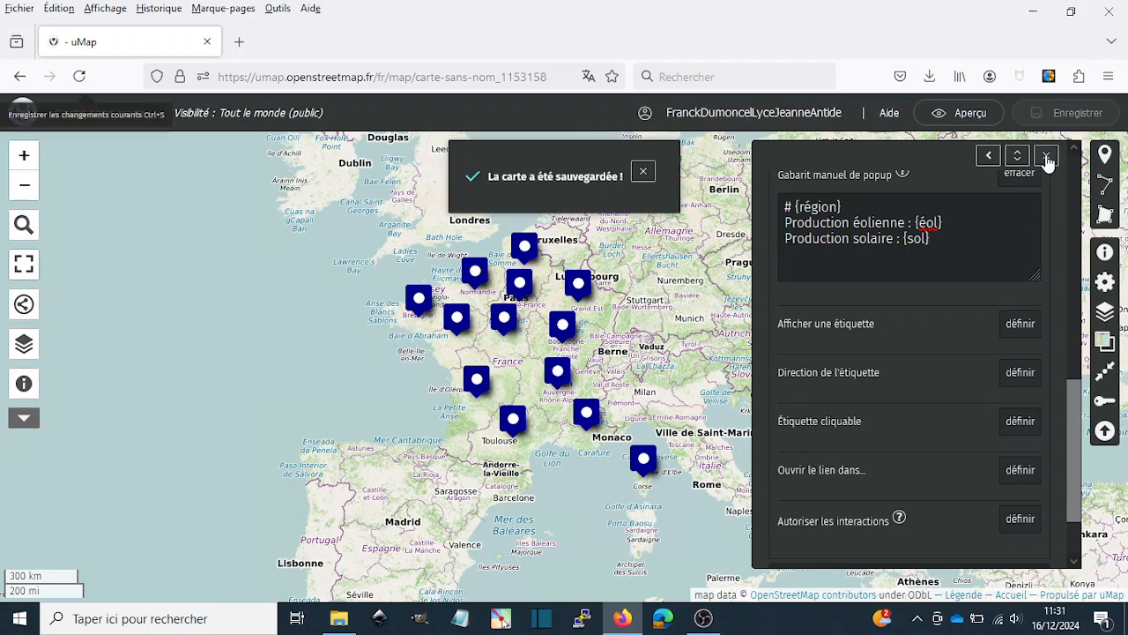
pyautogui.click(1046, 156)
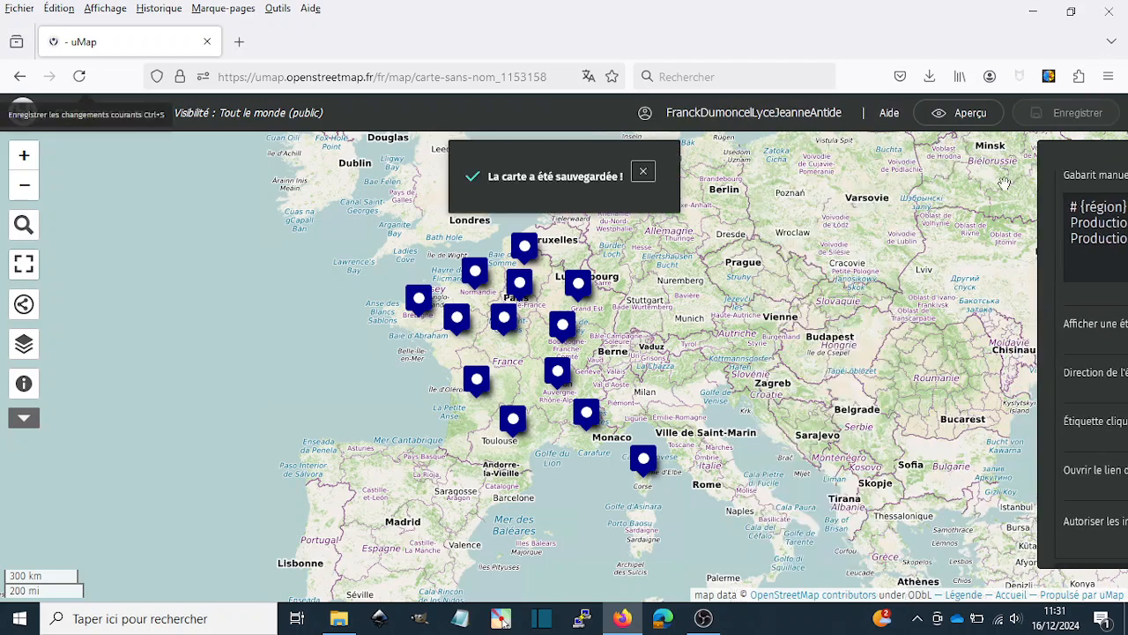
pyautogui.click(642, 172)
pyautogui.click(959, 113)
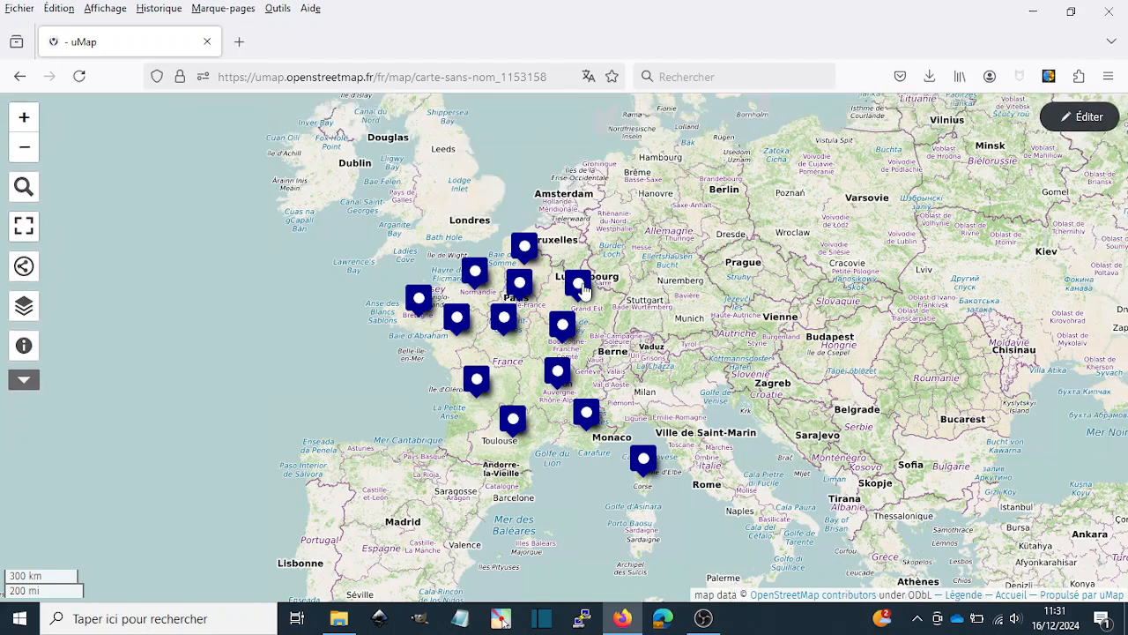
# - Check the wind and solar values in the Grand Est marker's popup, and return to editing the map
pyautogui.click(579, 285)
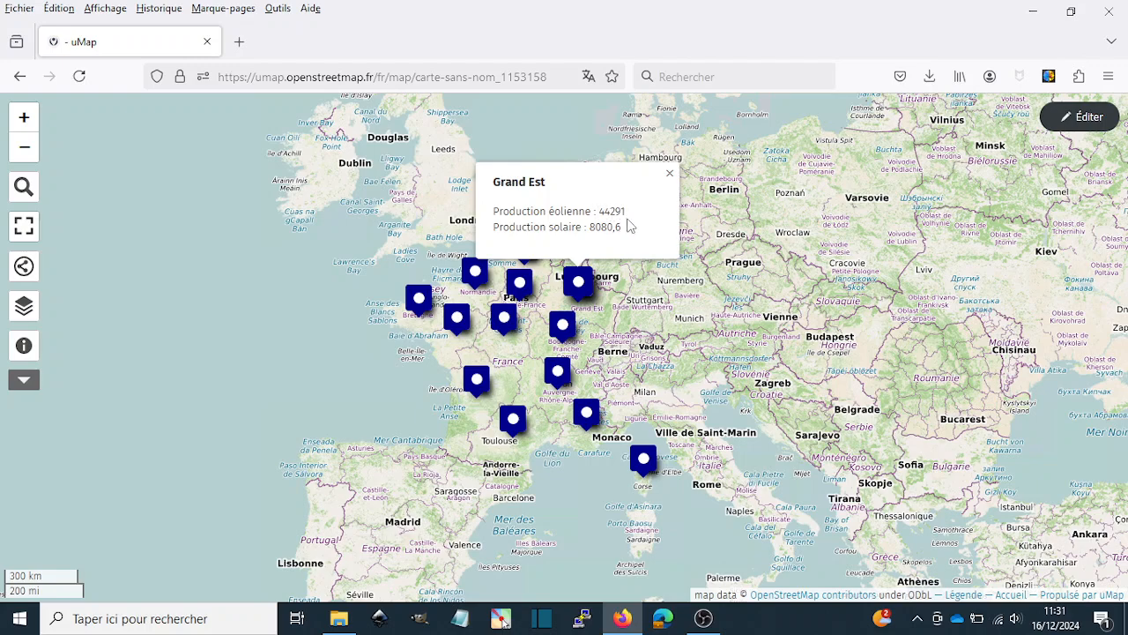
pyautogui.click(670, 173)
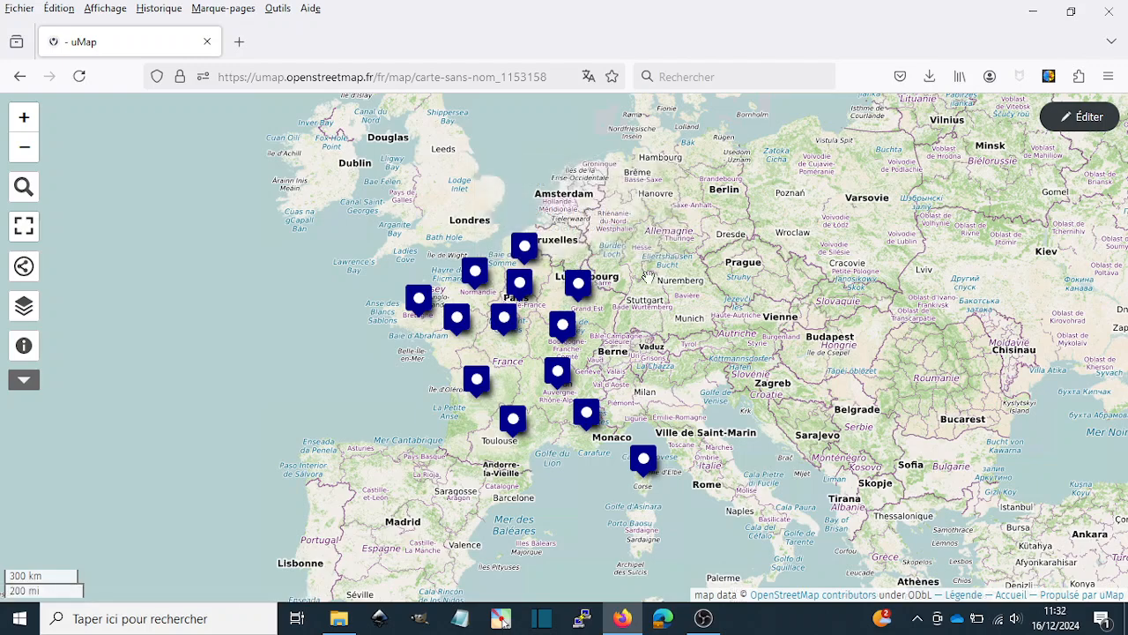
pyautogui.click(1072, 123)
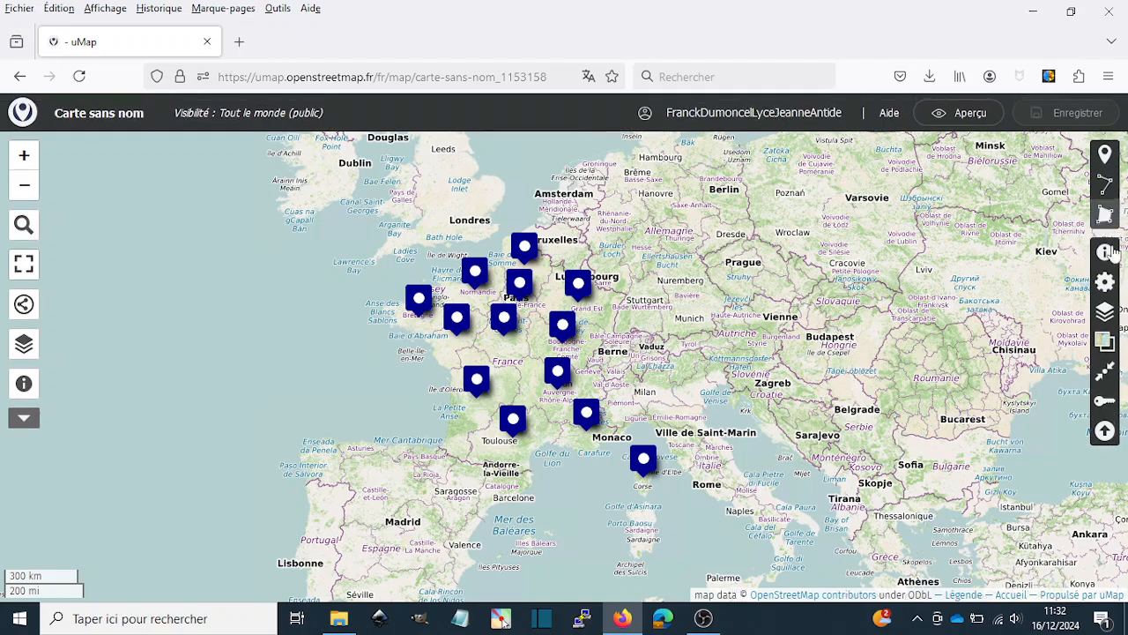
# - Reopen the layer's interaction options and add the unit MW after {éol} and {sol} in the manual popup template
pyautogui.click(1105, 314)
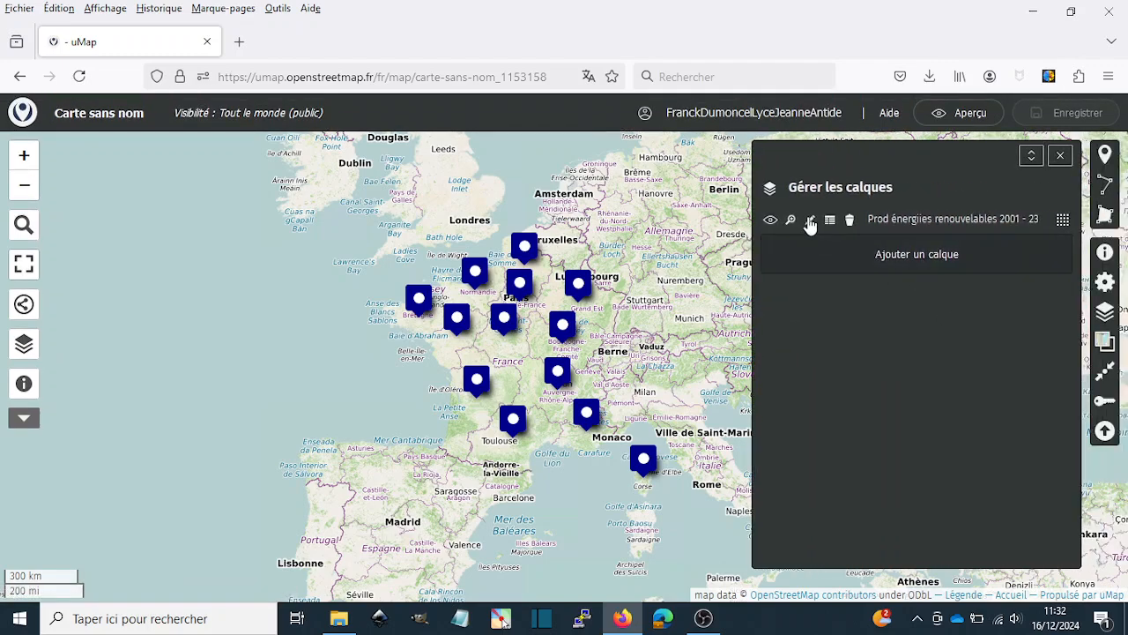
pyautogui.click(811, 220)
pyautogui.scroll(-2, 1015, 294)
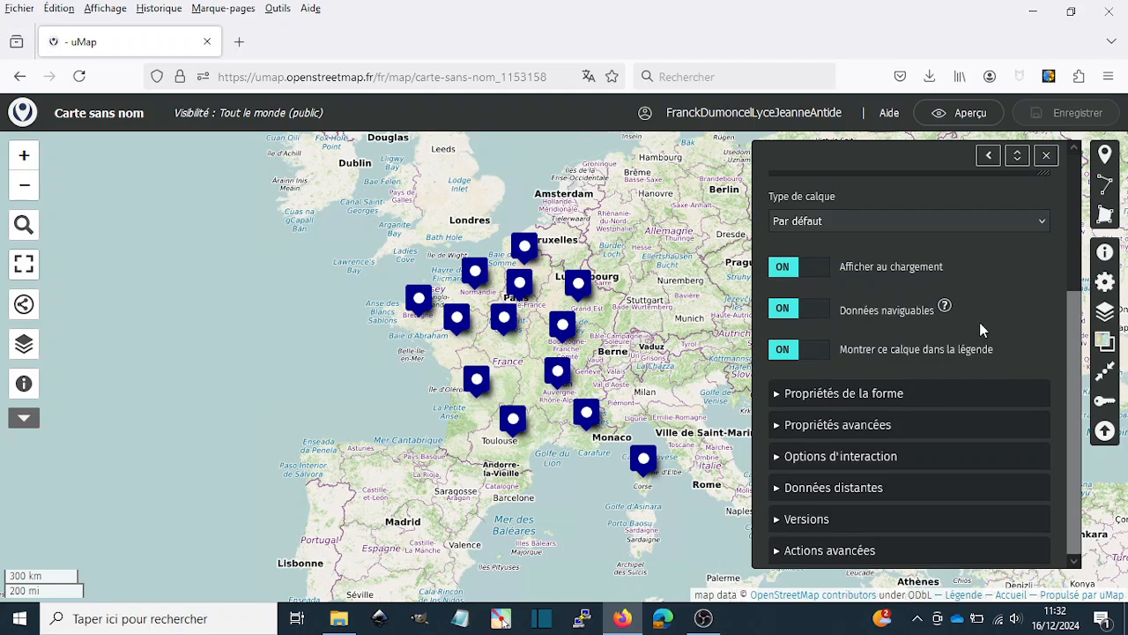
pyautogui.click(780, 457)
pyautogui.scroll(-4, 813, 456)
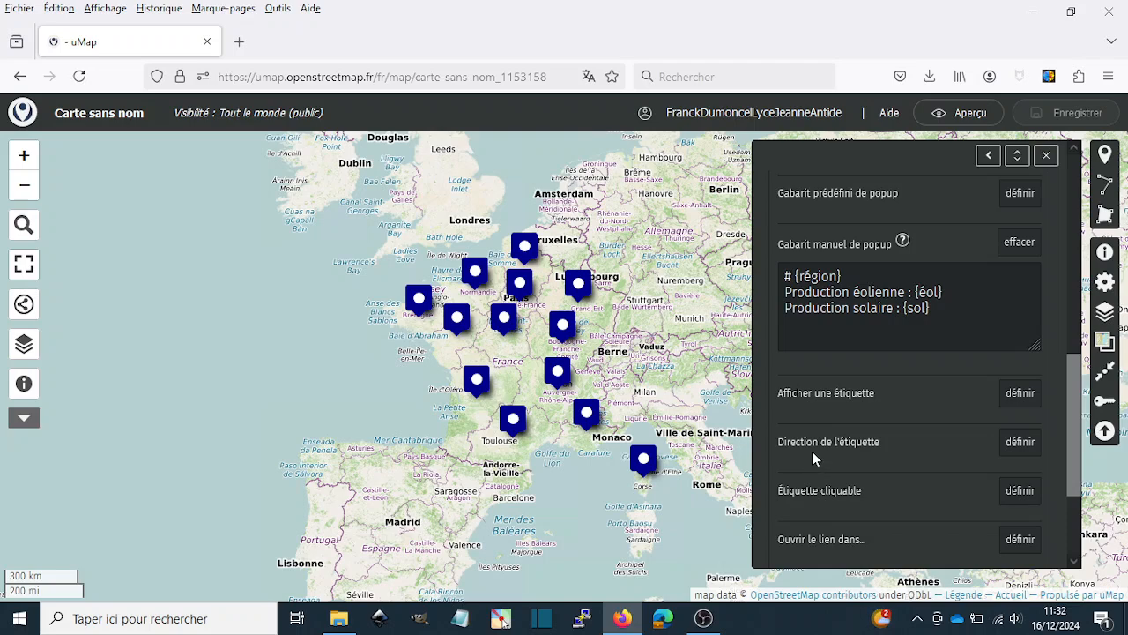
pyautogui.scroll(-2, 923, 277)
pyautogui.scroll(3, 923, 278)
pyautogui.click(958, 432)
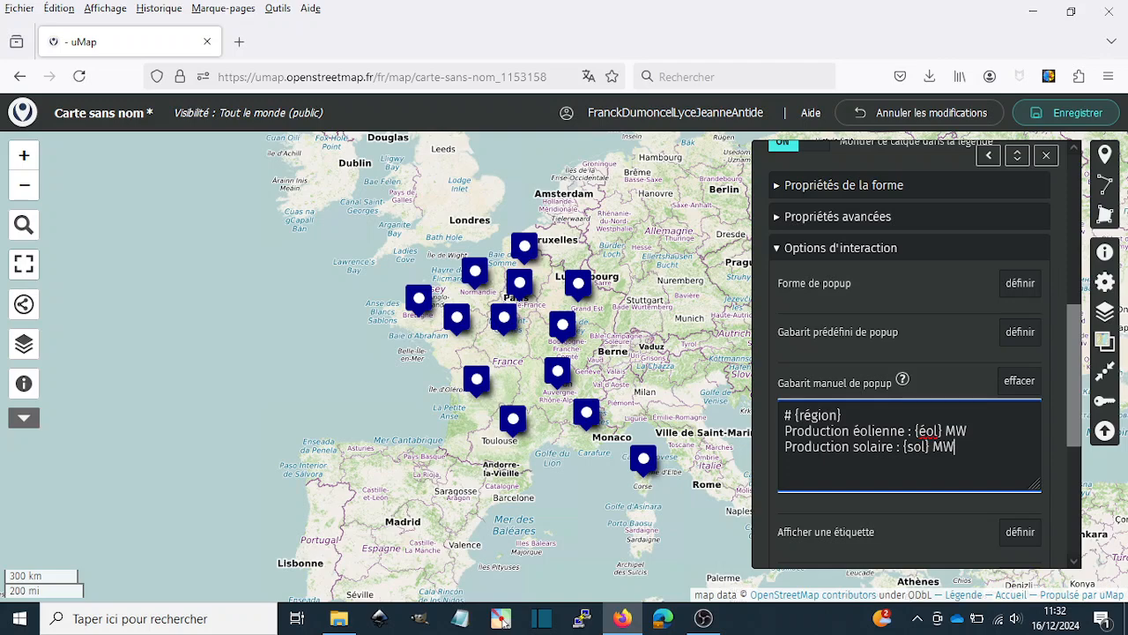
# - Close the layer properties, save the map with the added units and switch to the preview
pyautogui.click(1047, 155)
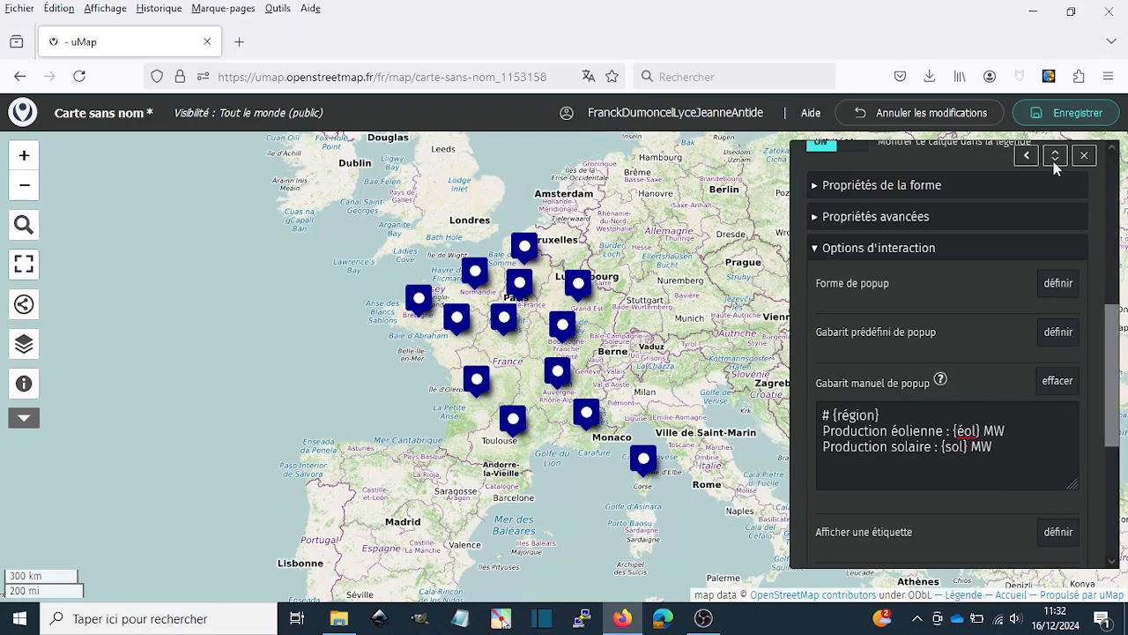
pyautogui.click(1069, 115)
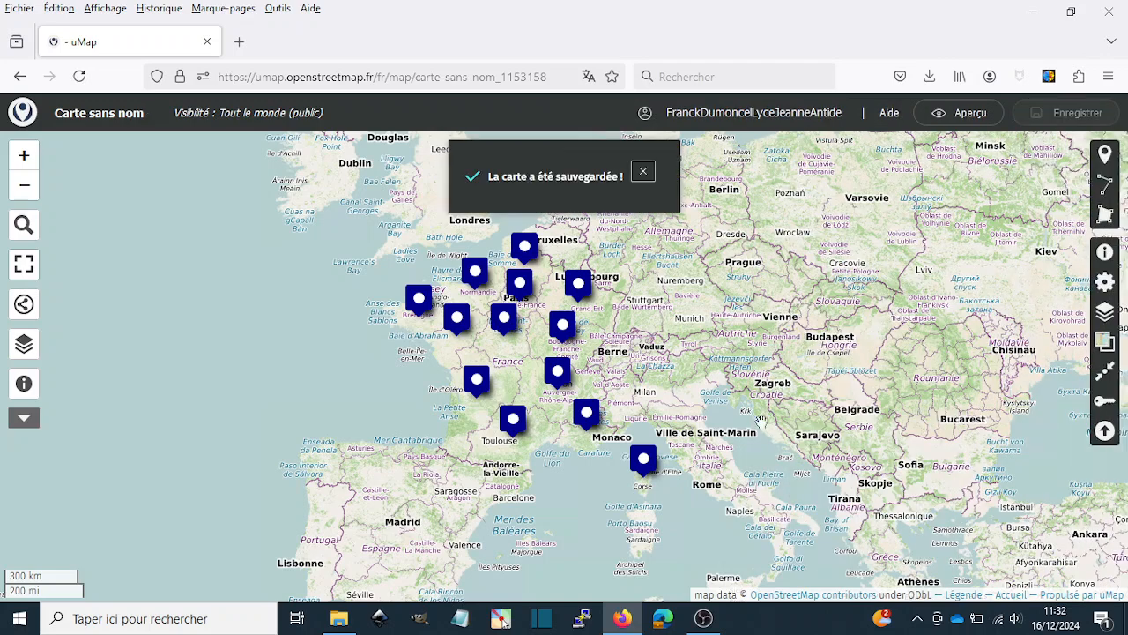
pyautogui.click(643, 175)
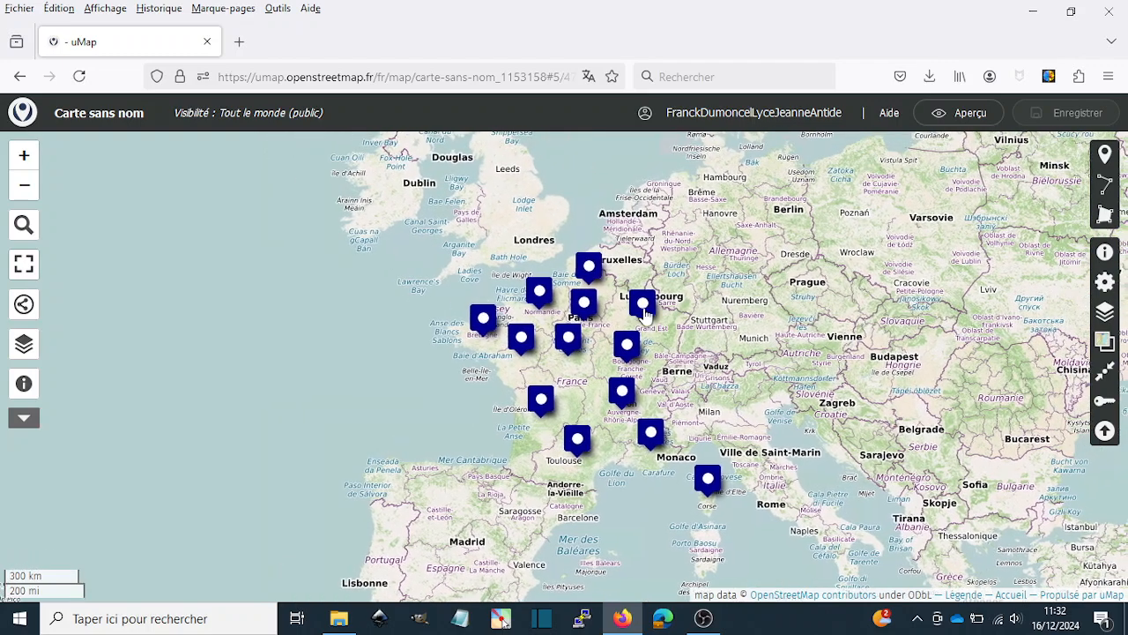
pyautogui.click(645, 309)
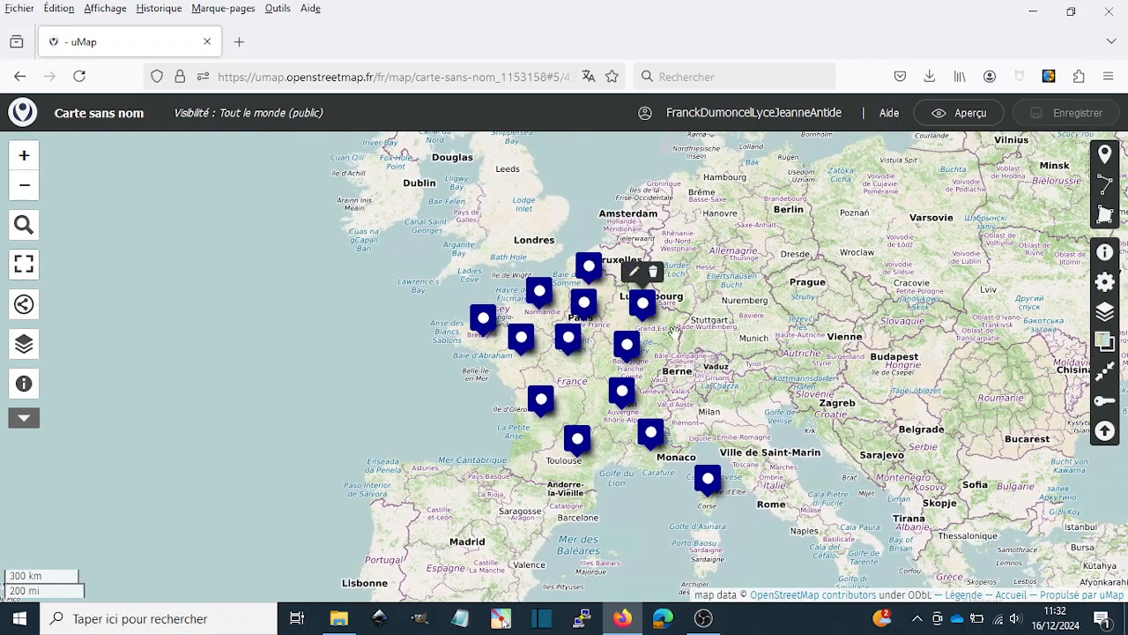
pyautogui.moveTo(946, 168); pyautogui.dragTo(942, 170)
pyautogui.click(963, 115)
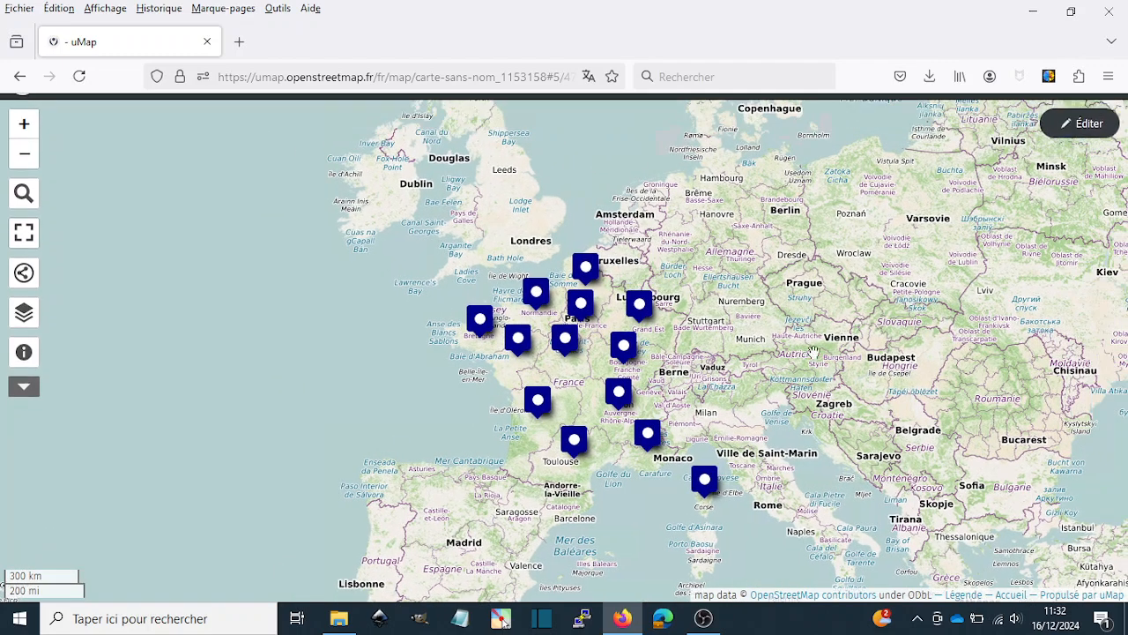
# - Check the production values and units in the Bourgogne-Franche-Comté marker's popup, and close it
pyautogui.click(624, 350)
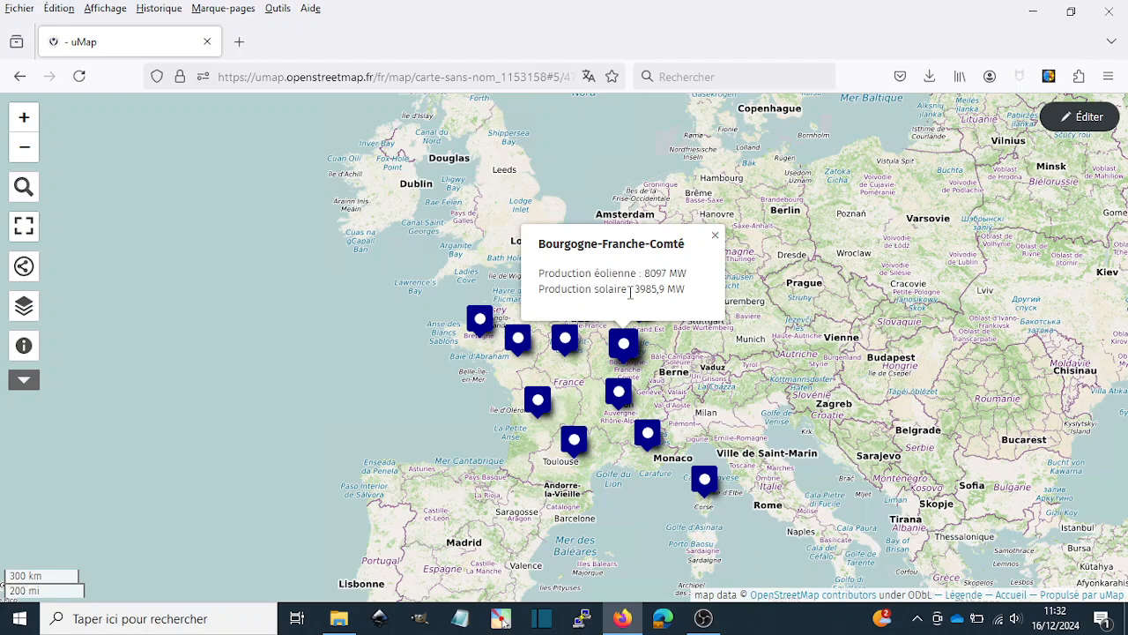
pyautogui.click(715, 236)
pyautogui.scroll(2, 1012, 299)
pyautogui.scroll(-2, 1012, 300)
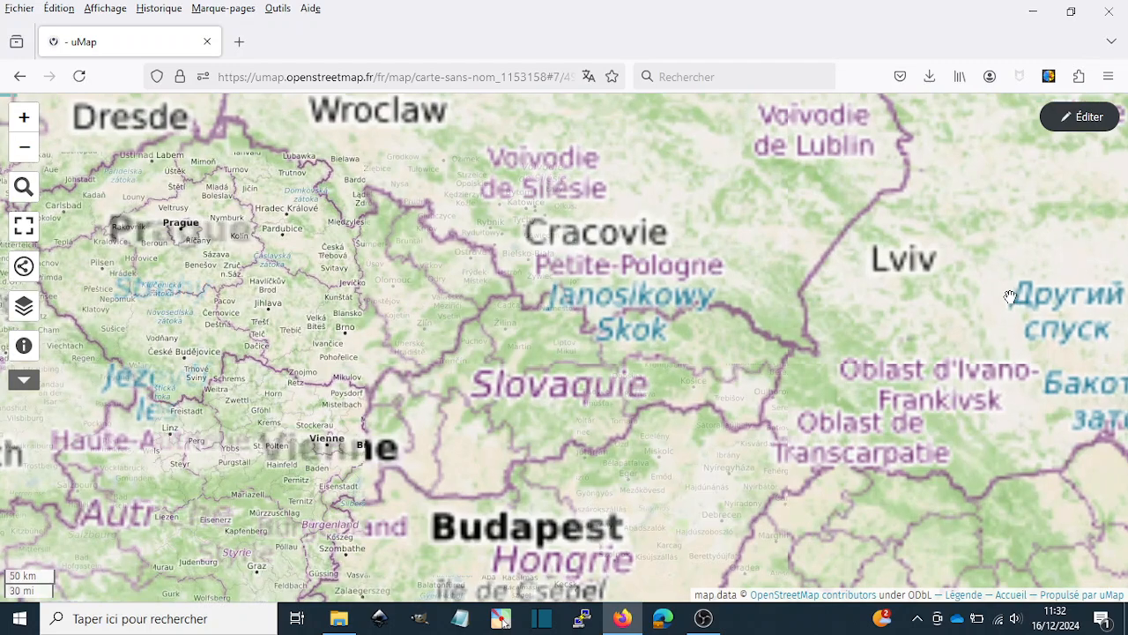
pyautogui.moveTo(739, 338); pyautogui.dragTo(736, 322)
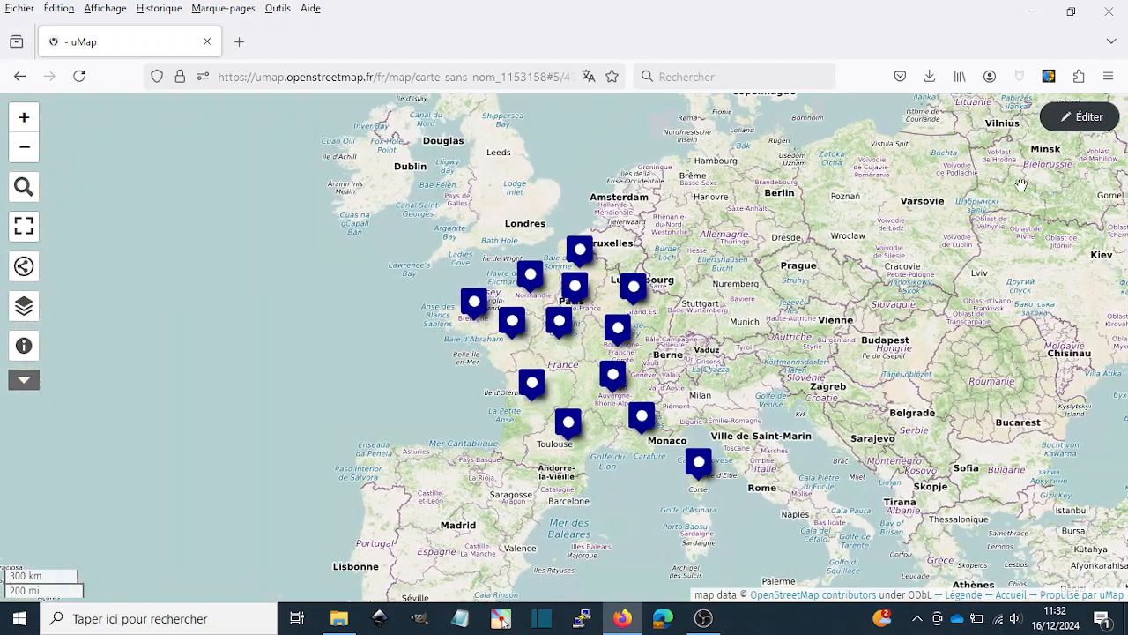
# - Return to editing the map and open the account's list of own maps (Mes cartes)
pyautogui.click(1078, 116)
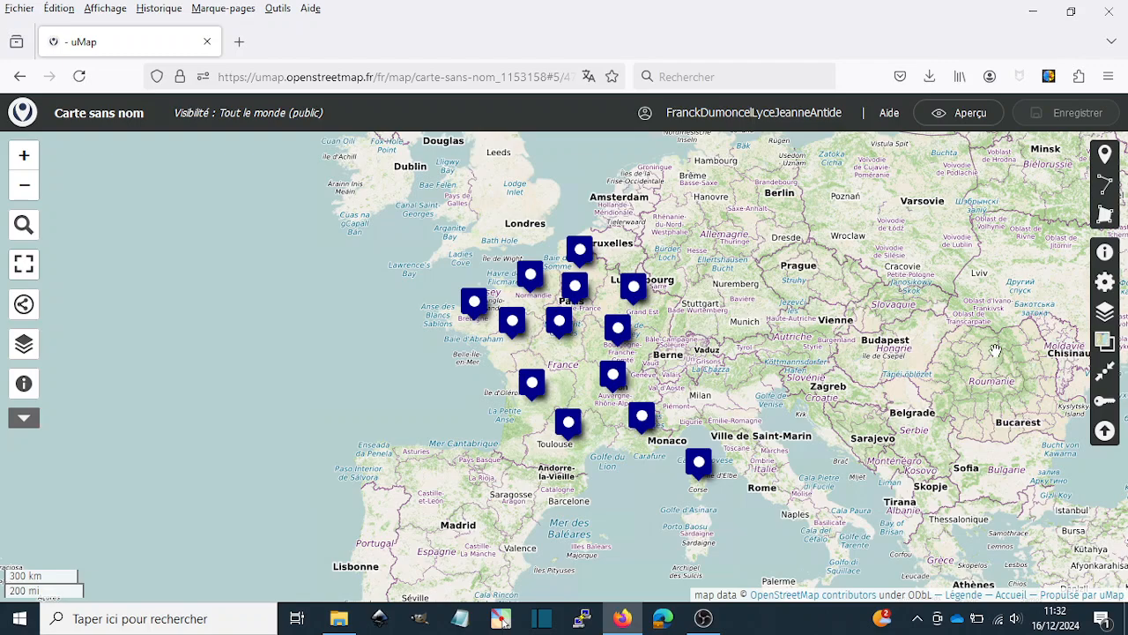
pyautogui.click(689, 118)
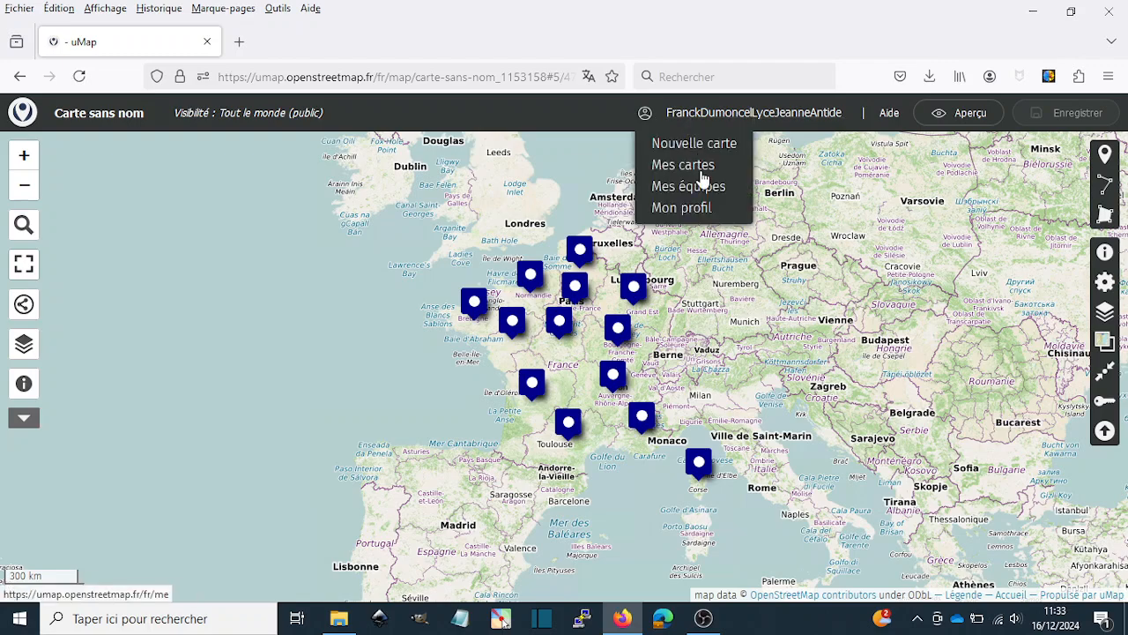
pyautogui.click(690, 167)
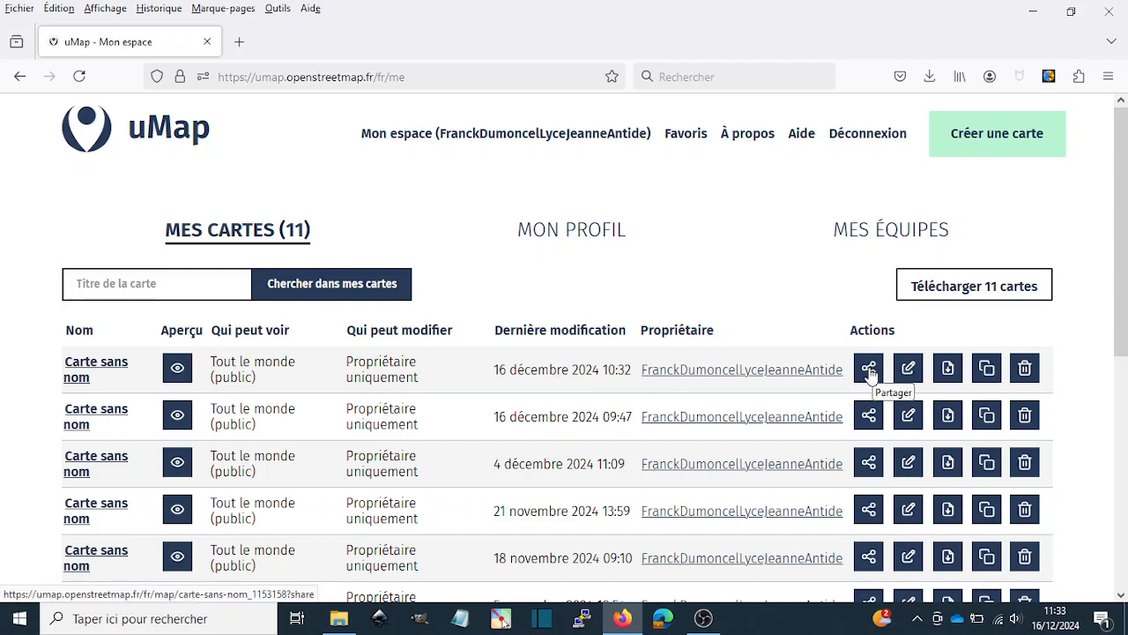
# - Open the most recently modified "Carte sans nom" from the list and view its Bourgogne-Franche-Comté marker's popup
pyautogui.click(86, 367)
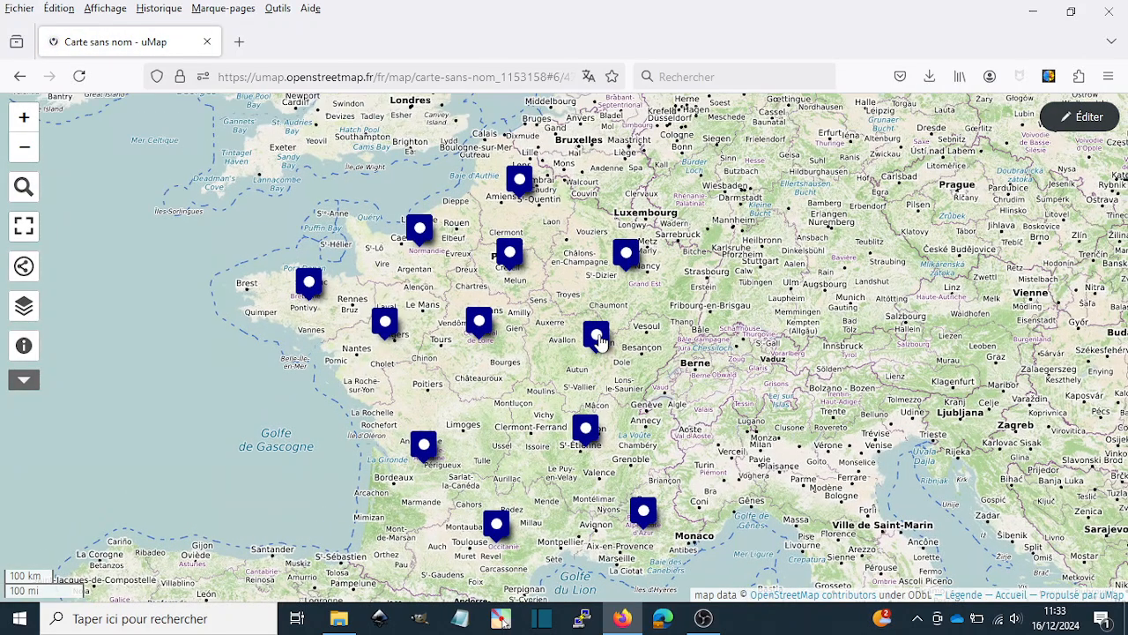
pyautogui.click(597, 339)
pyautogui.click(751, 303)
# - Go back to the list of own maps and open the sharing options of the most recently modified map
pyautogui.click(1081, 117)
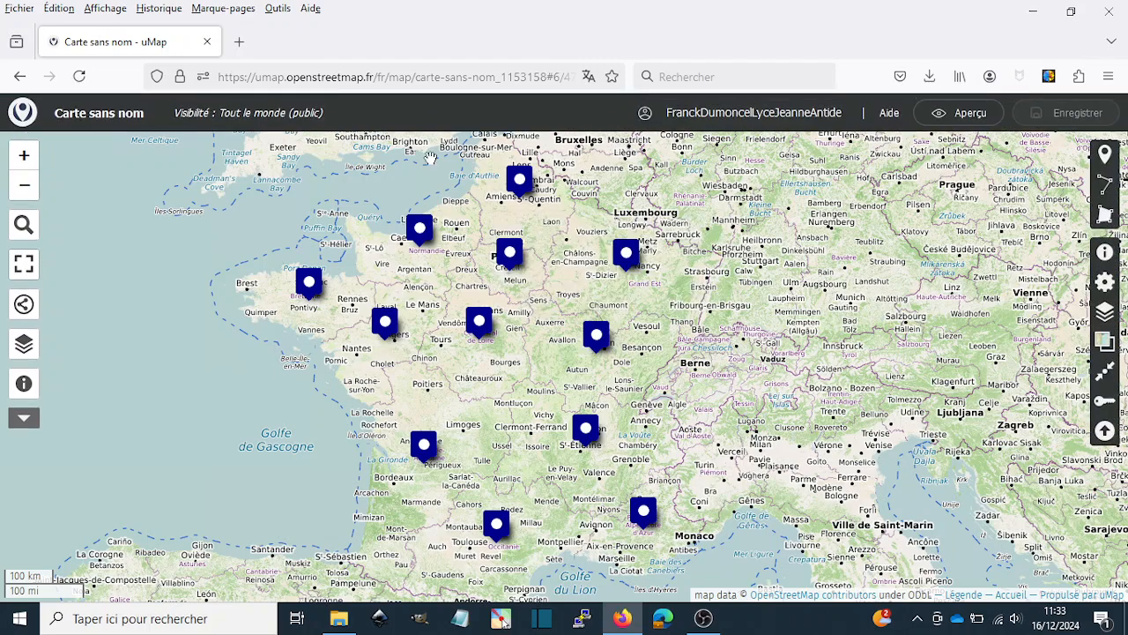
pyautogui.click(741, 119)
pyautogui.click(687, 167)
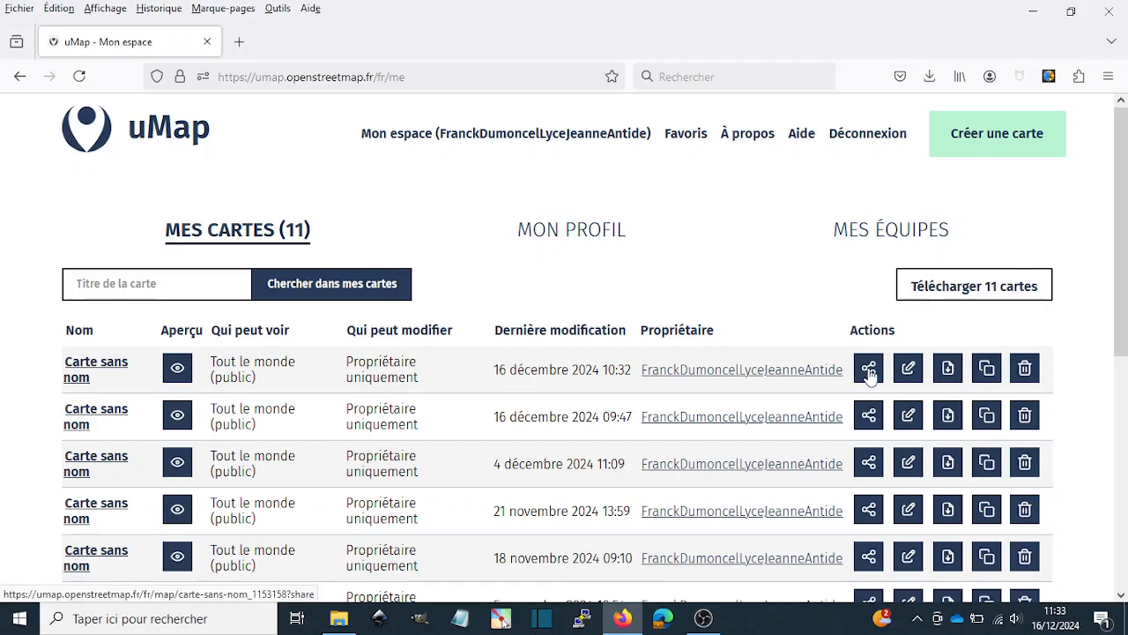
pyautogui.click(867, 368)
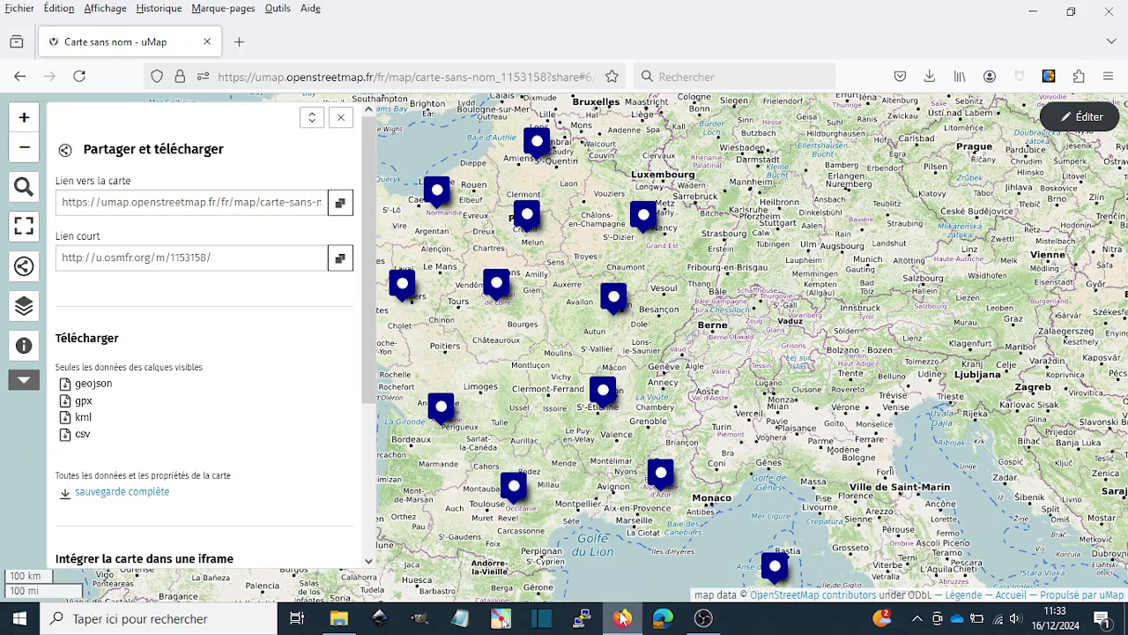
# - Open parc-regional-annuel-prod-eolien-solaire.ods from the reussir son ccf folder in LibreOffice Calc and add a new sheet after carte
pyautogui.click(343, 618)
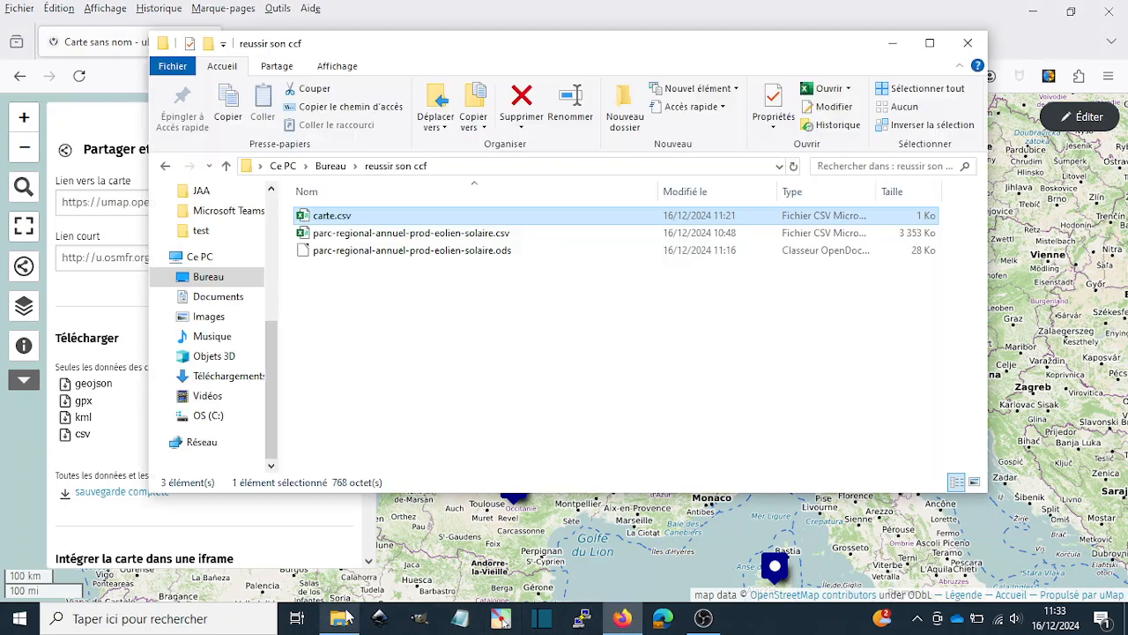
pyautogui.click(417, 256)
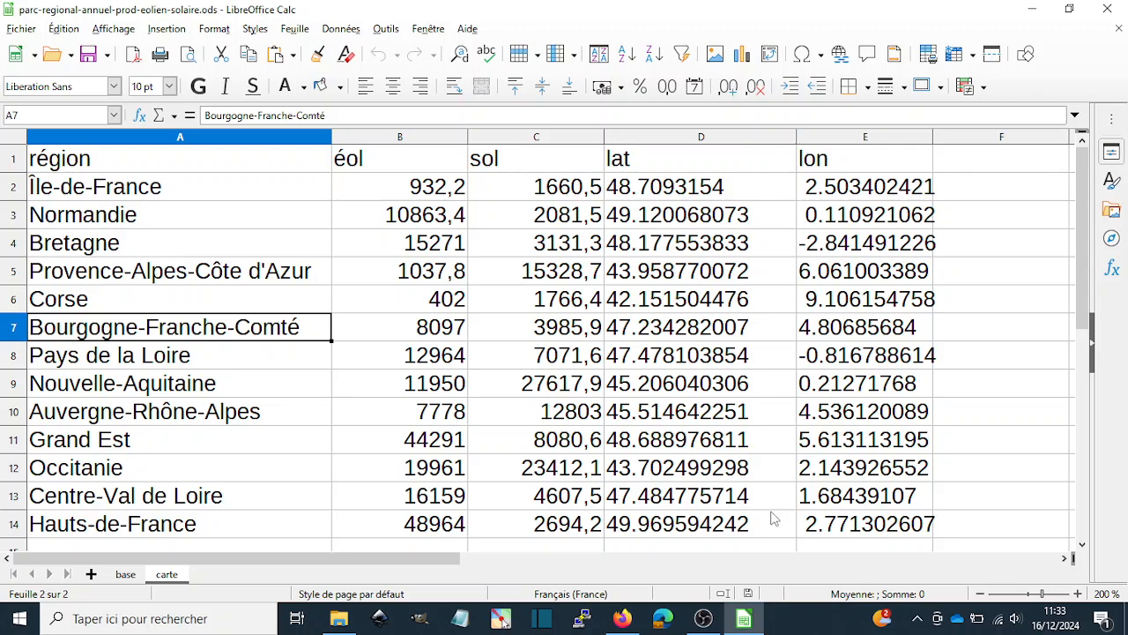
pyautogui.click(91, 575)
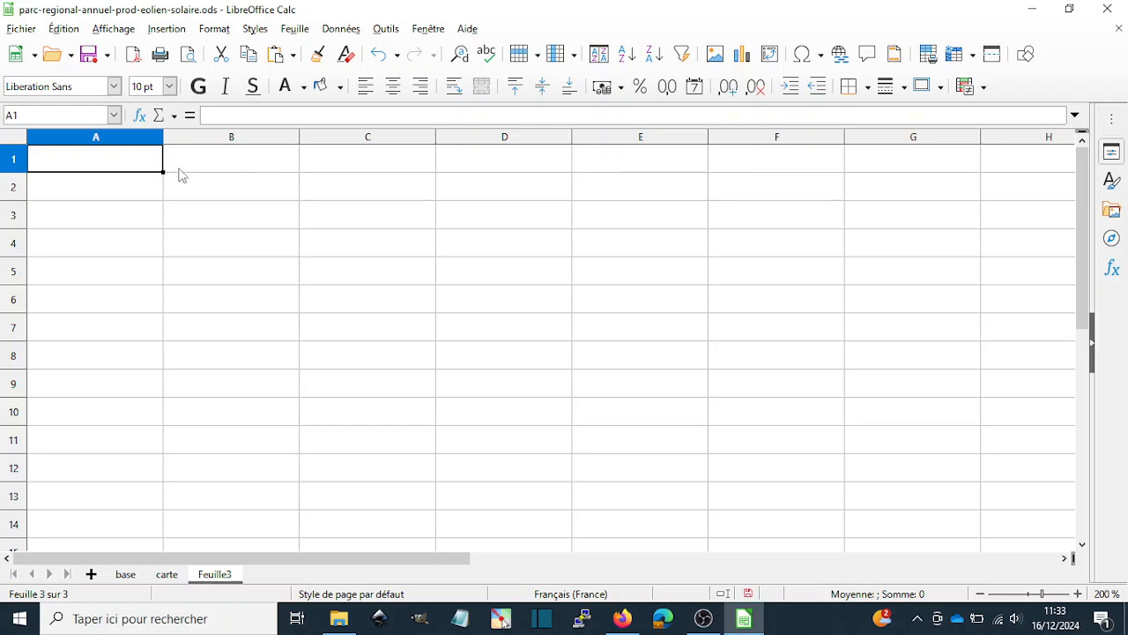
pyautogui.write('l')
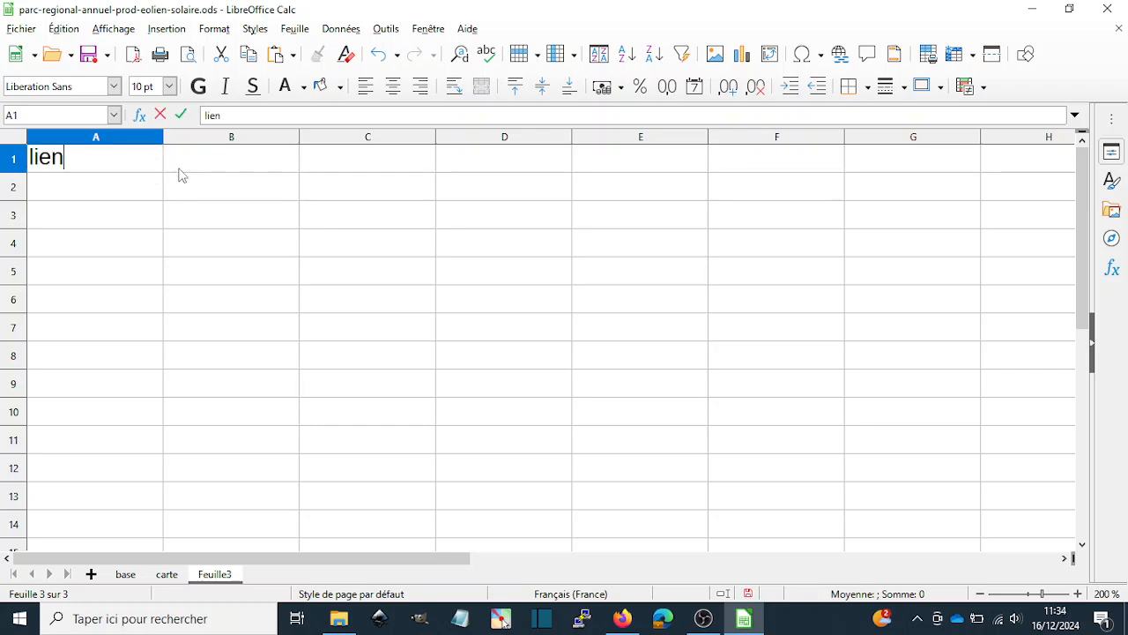
pyautogui.write('ien')
pyautogui.click(199, 164)
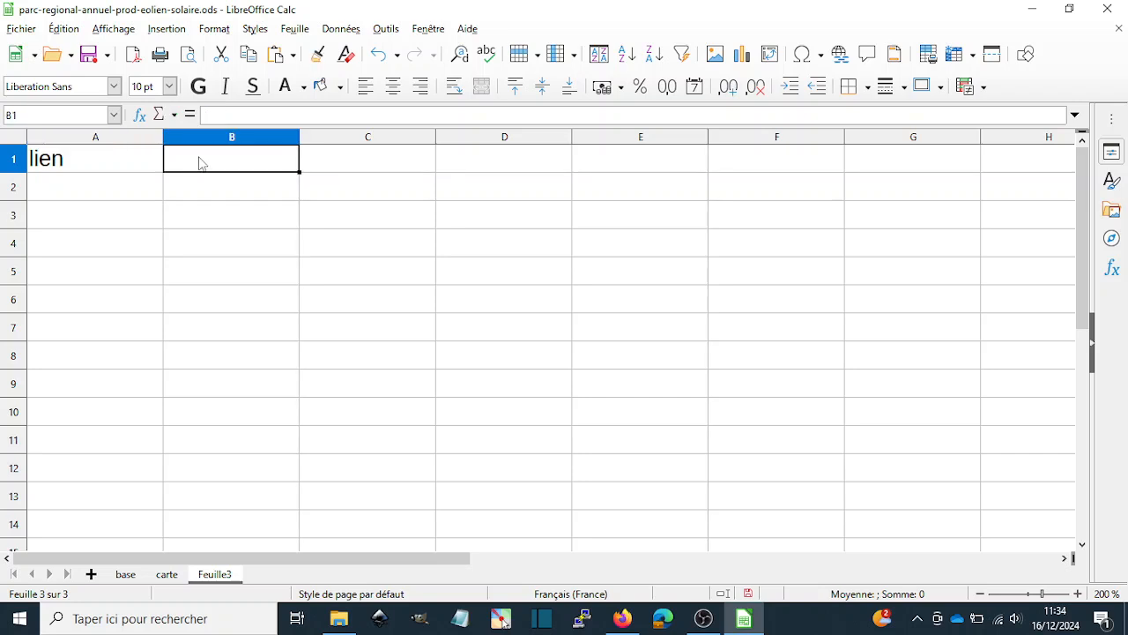
pyautogui.write('https://umap.openstreetmap.fr/fr/map/carte-sans-nom_1153158')
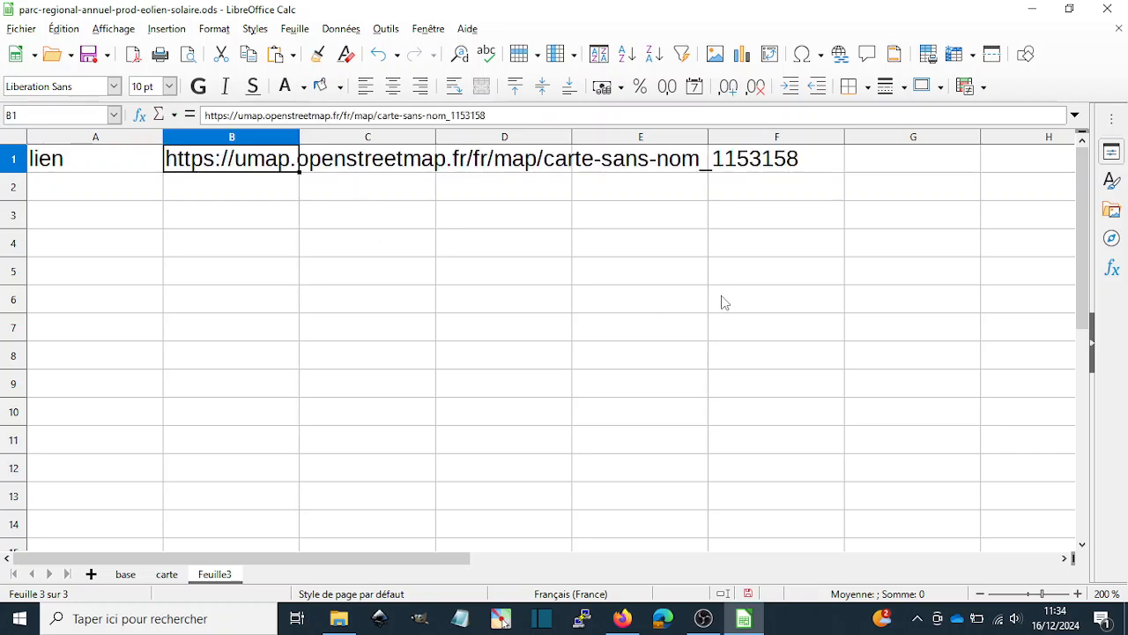
pyautogui.click(317, 234)
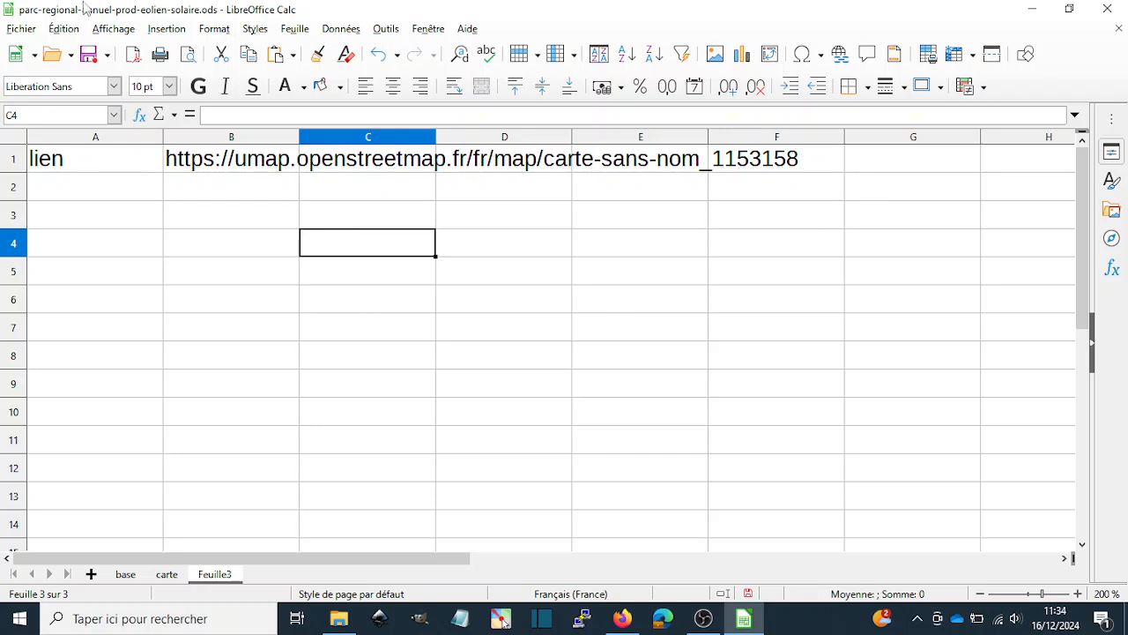
pyautogui.click(703, 617)
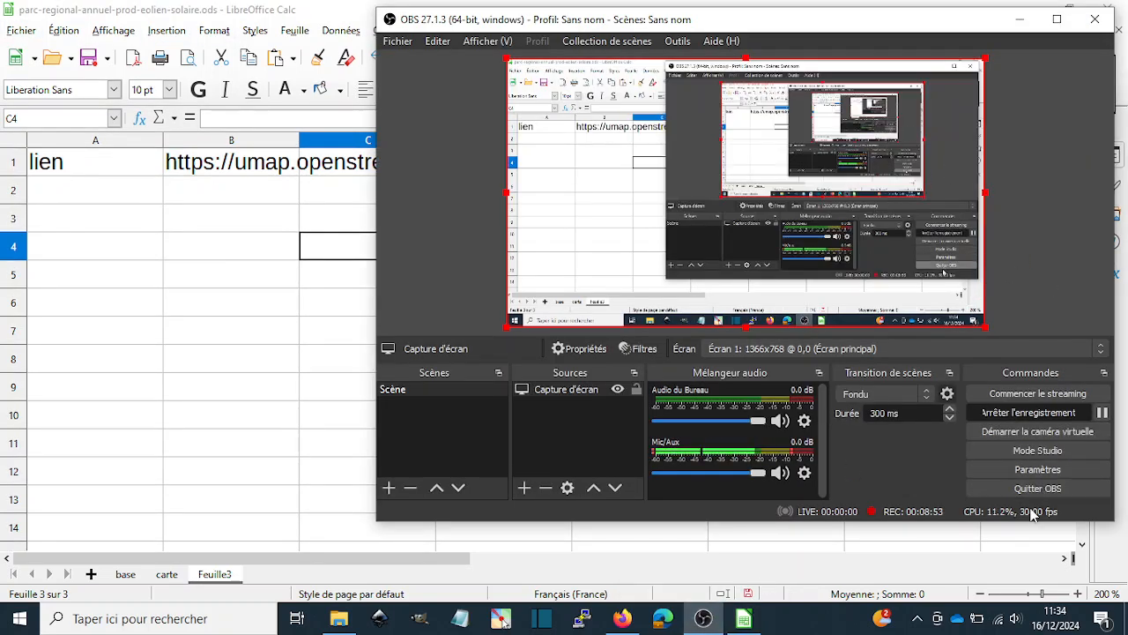